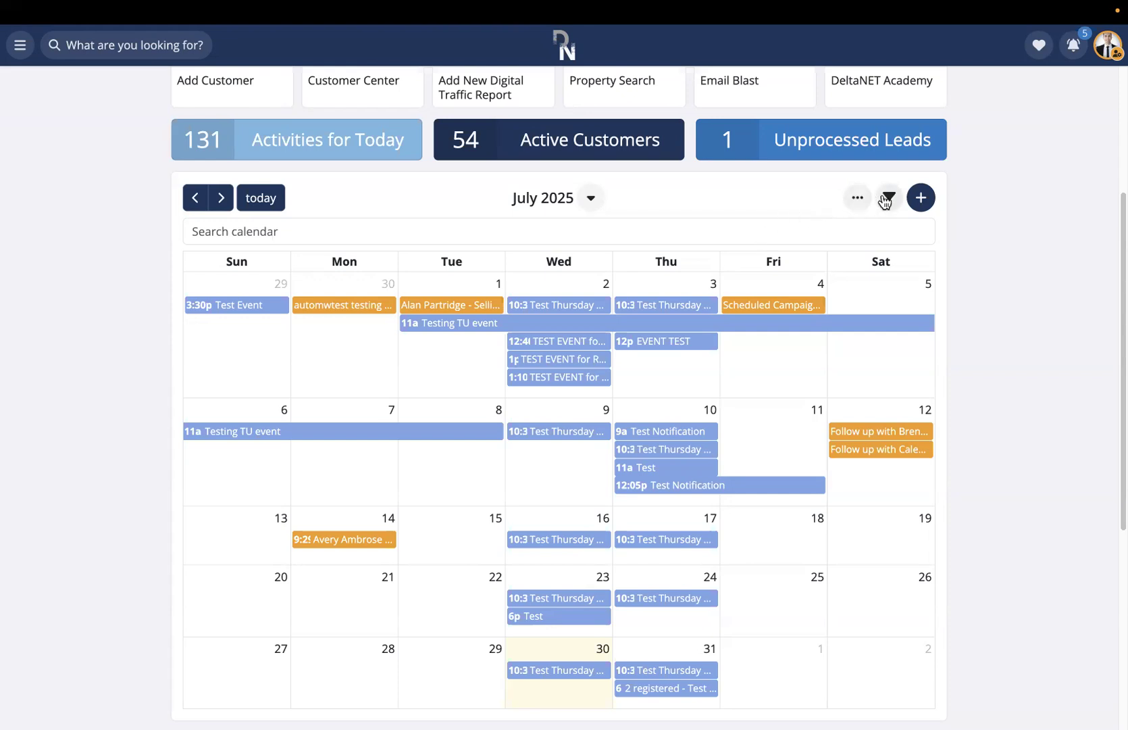
{"action": "left_click", "coordinate": [921, 197]}
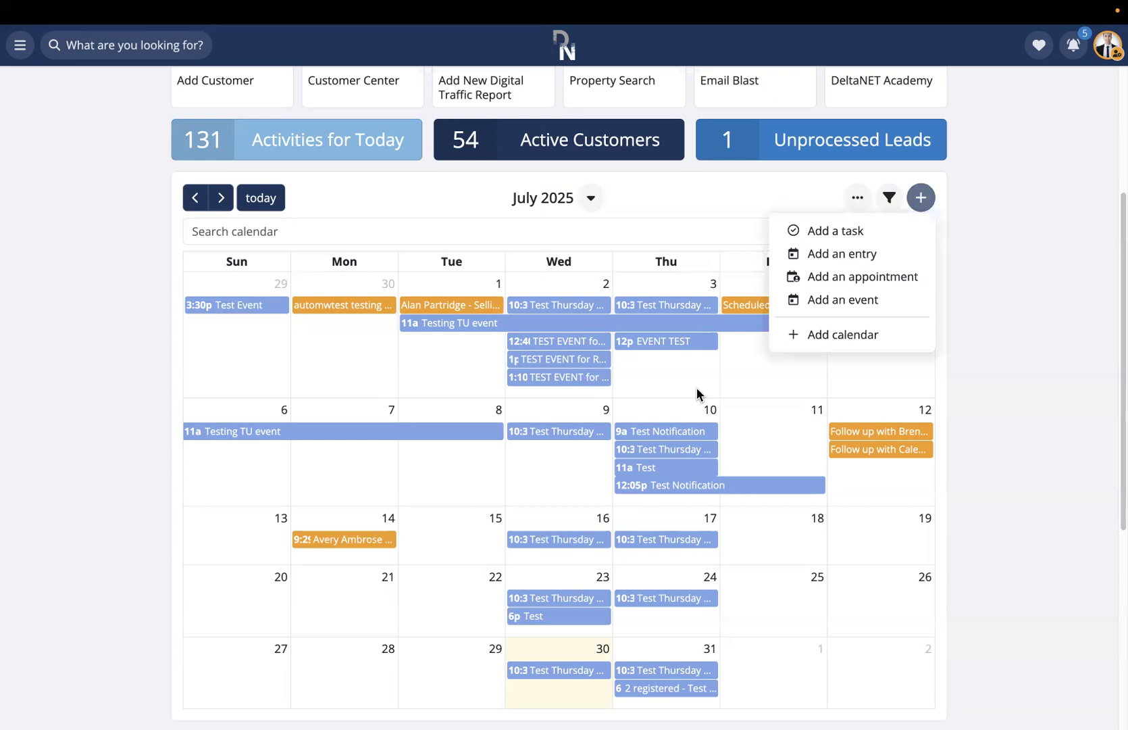
{"action": "left_click", "coordinate": [922, 210]}
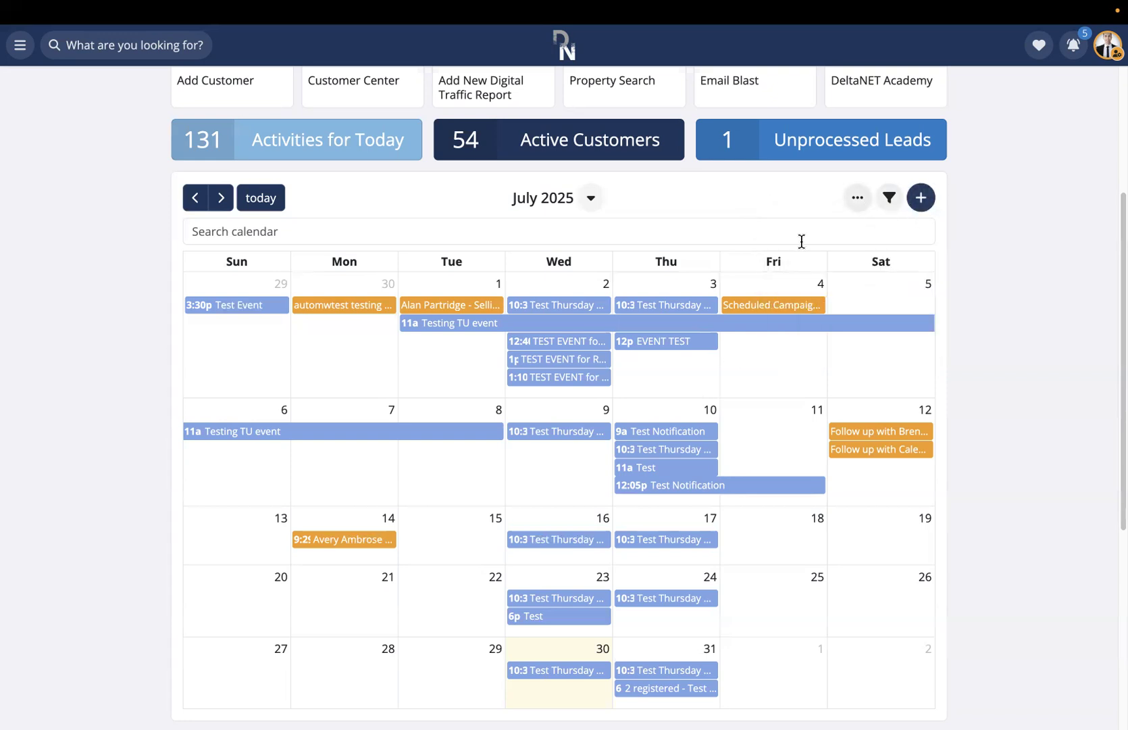
- Open the calendar's company settings and switch off Scheduled CRM emails and Company Birthdays
{"action": "left_click", "coordinate": [856, 201]}
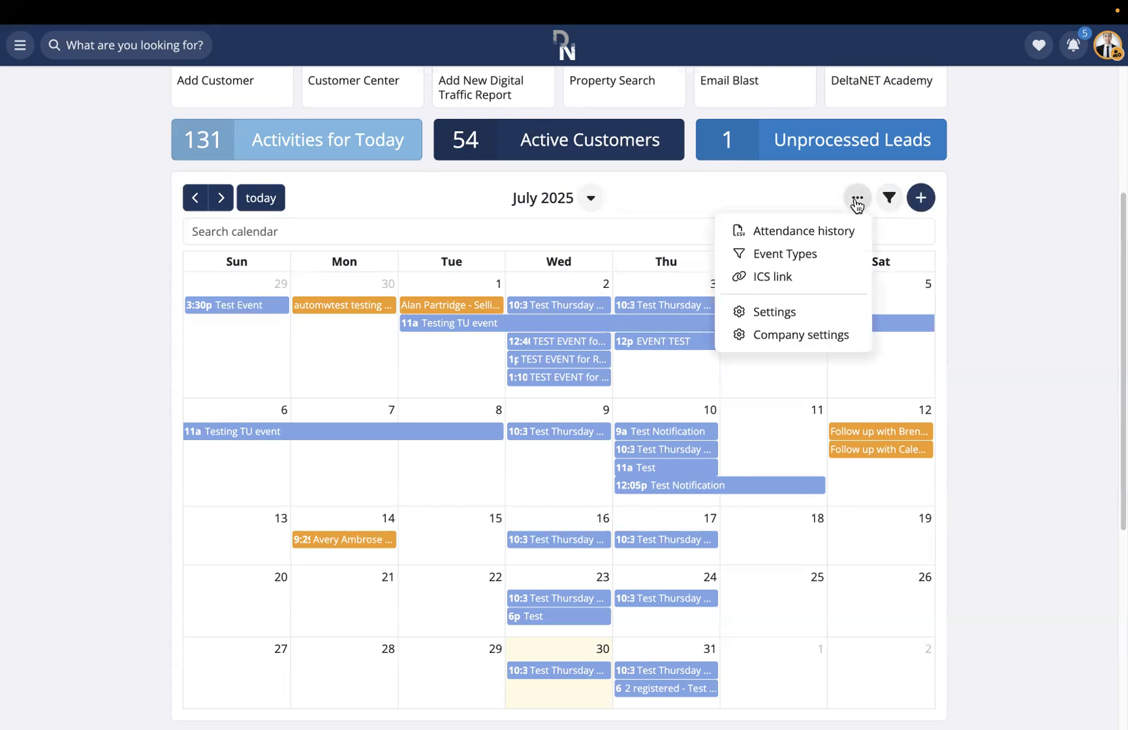
{"action": "left_click", "coordinate": [781, 337]}
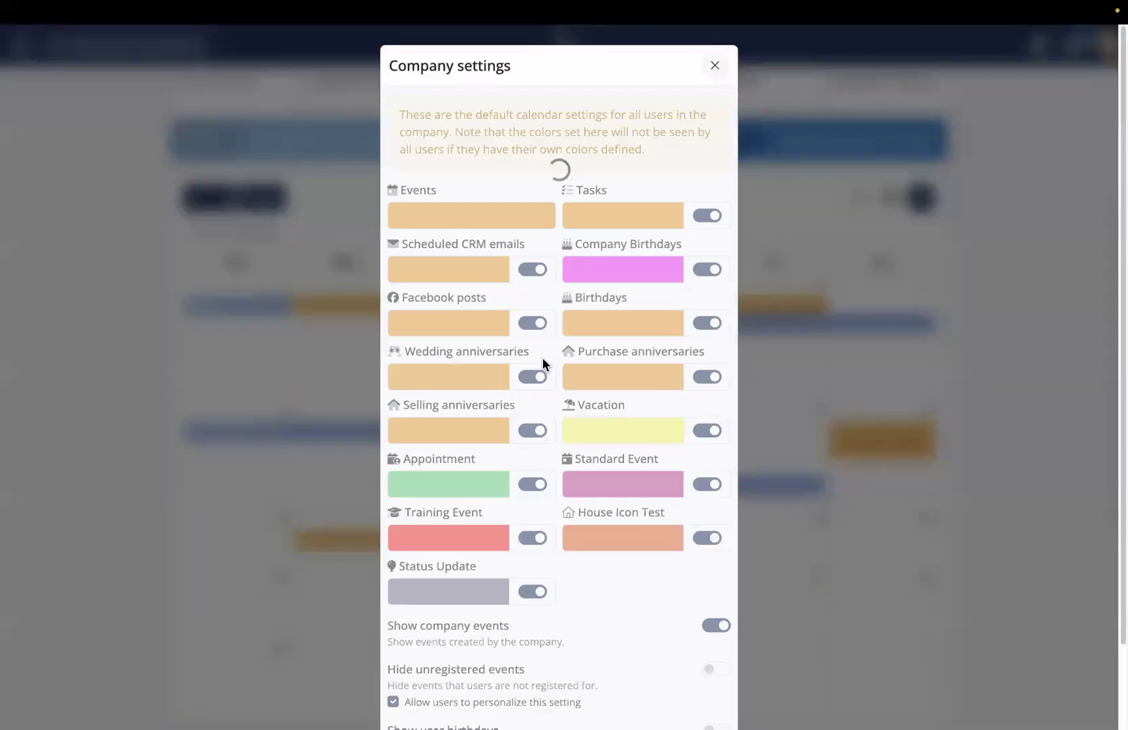
{"action": "scroll", "coordinate": [542, 357], "scroll_direction": "down", "scroll_amount": 2}
{"action": "scroll", "coordinate": [542, 356], "scroll_direction": "up", "scroll_amount": 1}
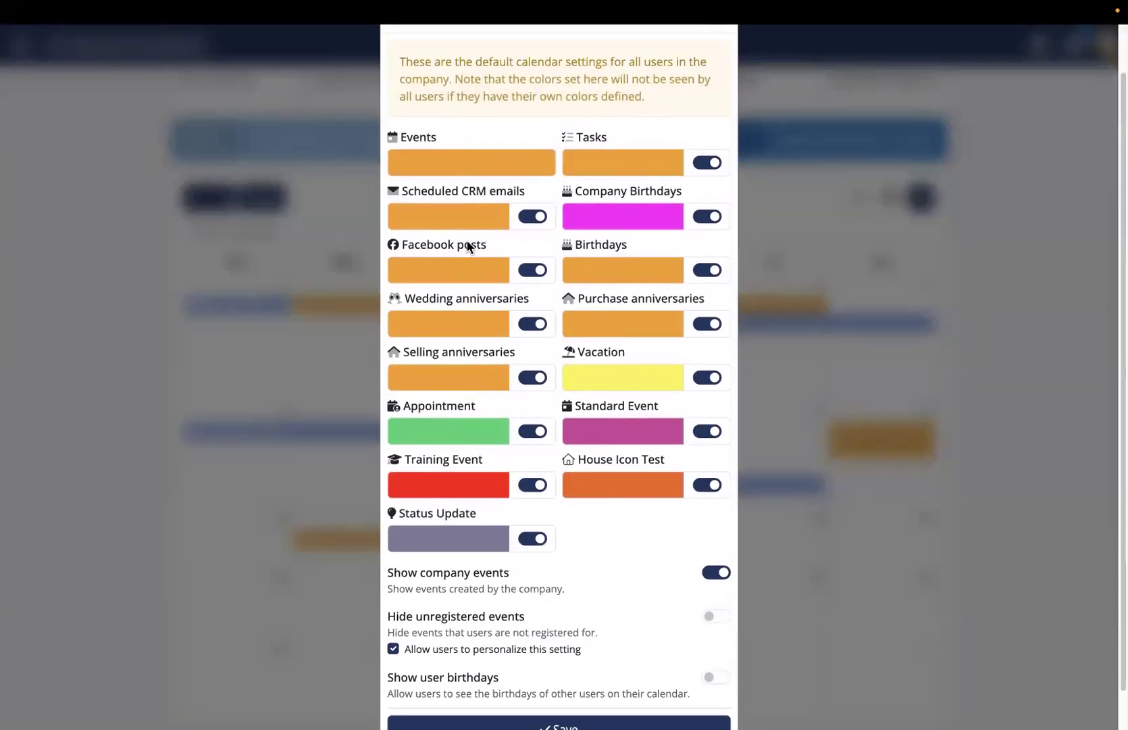
{"action": "left_click", "coordinate": [531, 216]}
{"action": "left_click", "coordinate": [703, 216]}
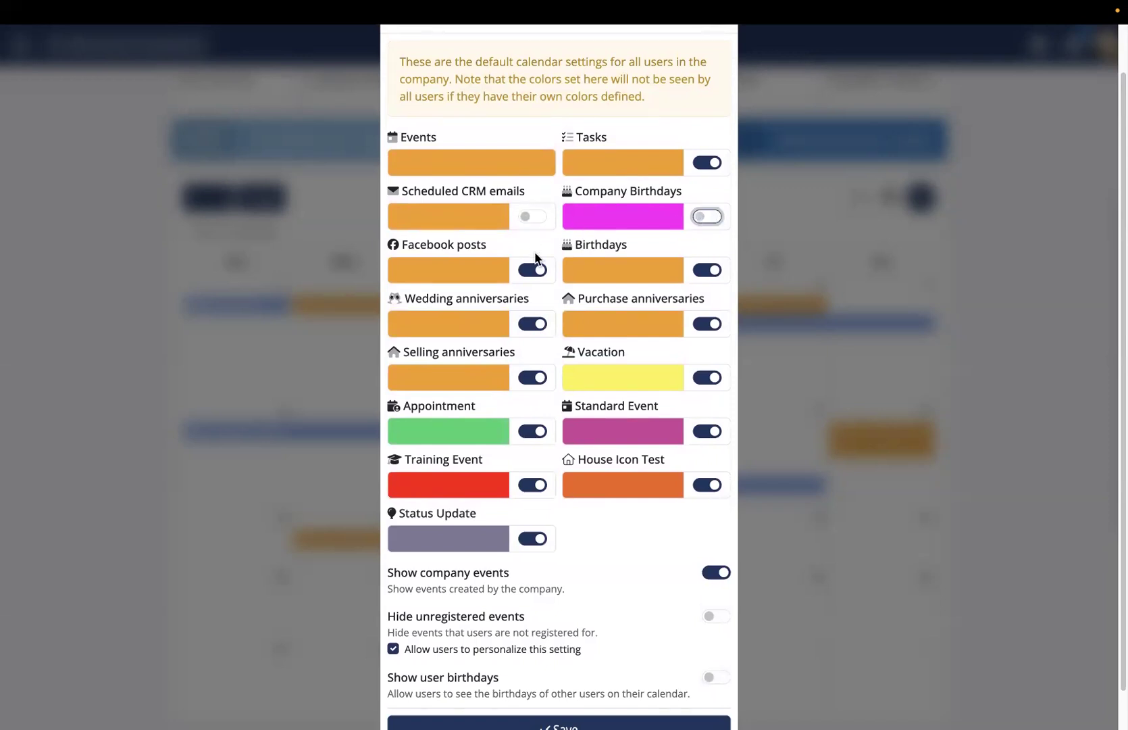
- Examine the Wedding anniversaries color options and the event and birthday visibility settings, and close the company settings without saving
{"action": "scroll", "coordinate": [535, 255], "scroll_direction": "down", "scroll_amount": 1}
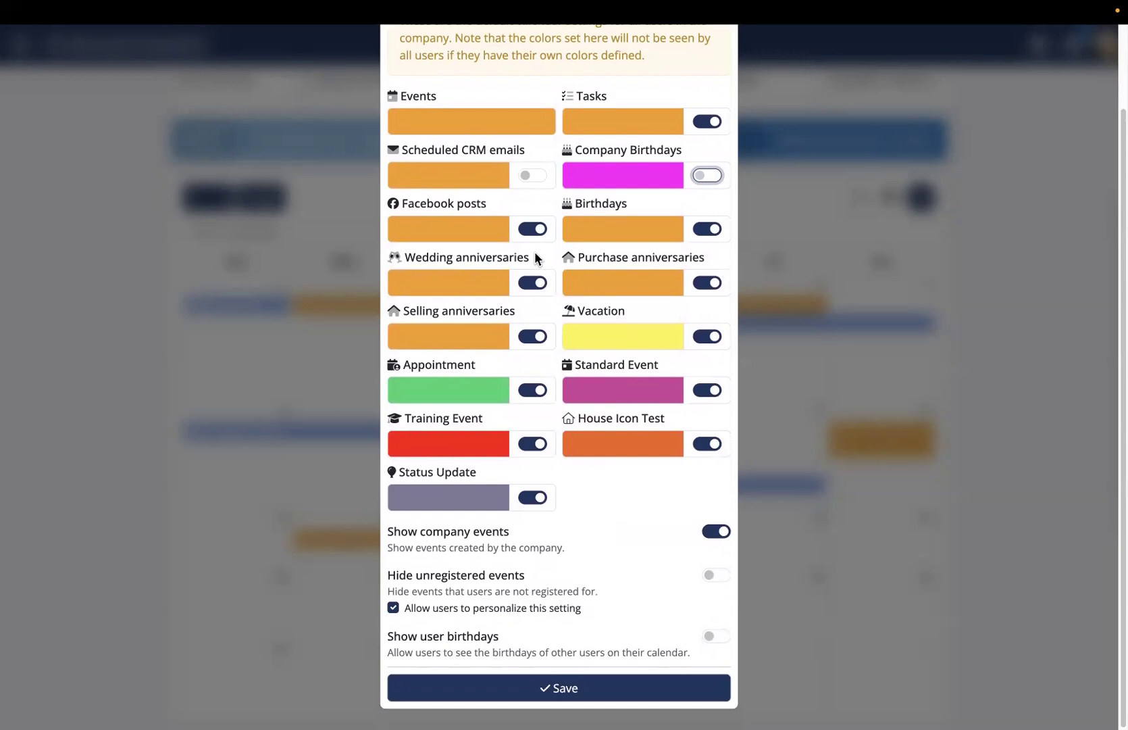
{"action": "left_click", "coordinate": [433, 284]}
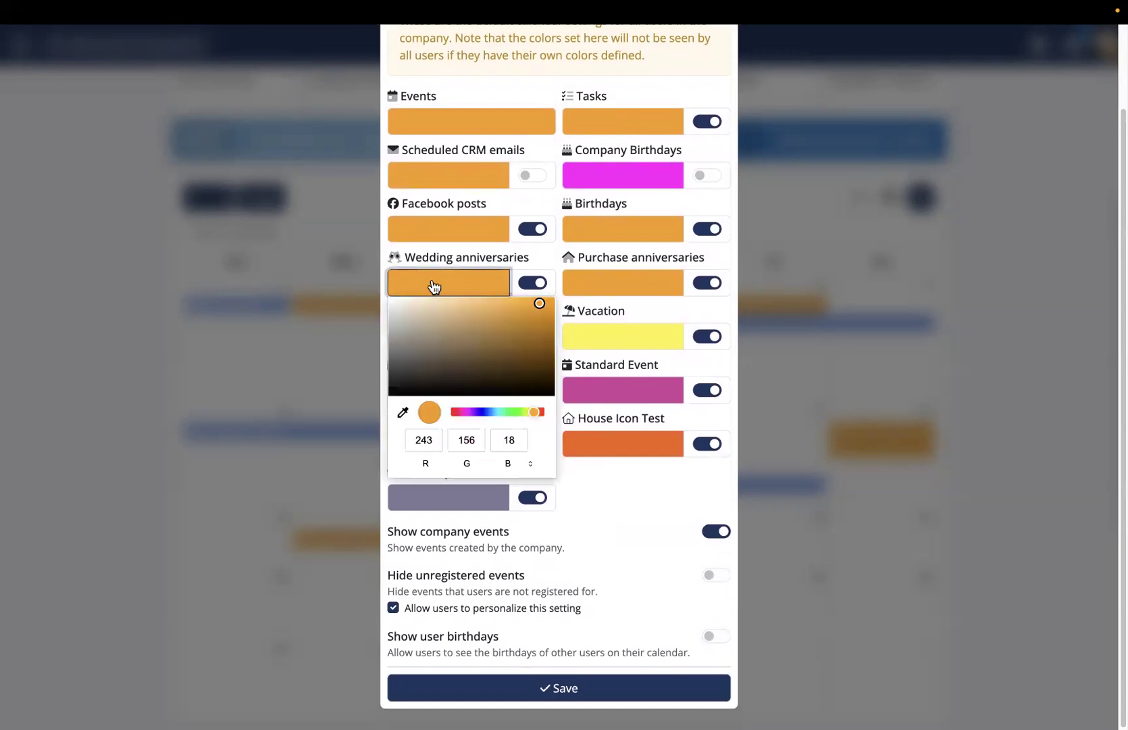
{"action": "left_click", "coordinate": [600, 531]}
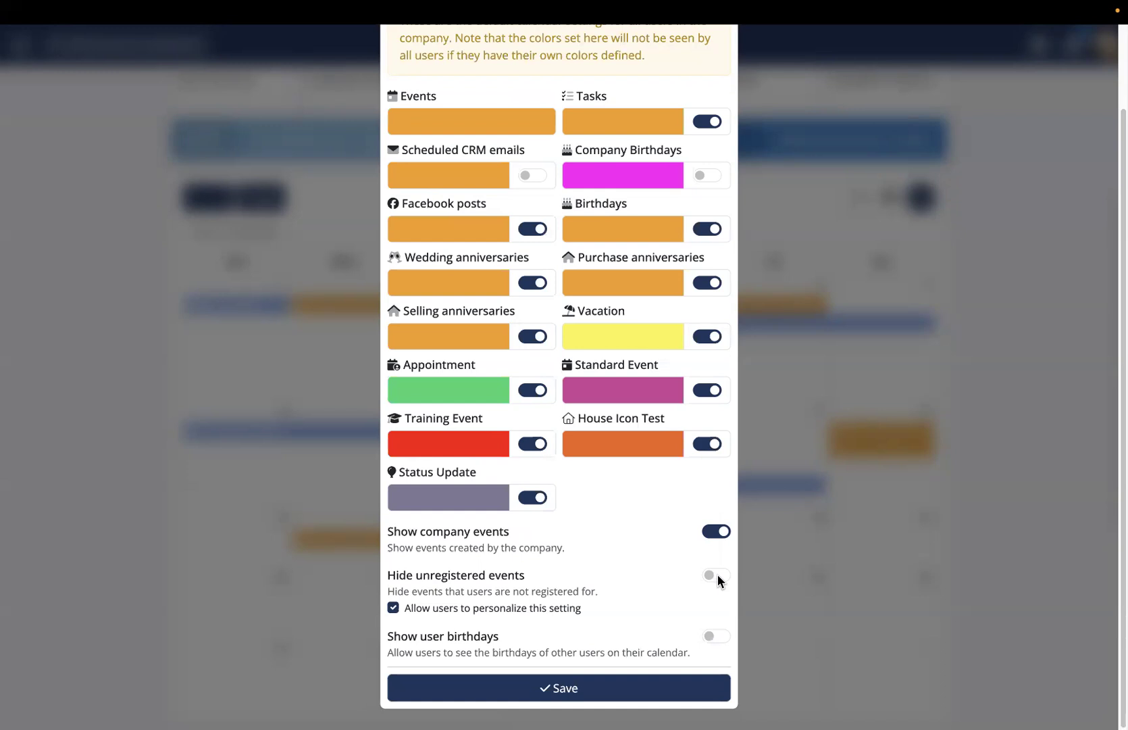
{"action": "left_click_drag", "start_coordinate": [387, 636], "coordinate": [514, 628]}
{"action": "left_click", "coordinate": [515, 629]}
{"action": "scroll", "coordinate": [706, 630], "scroll_direction": "up", "scroll_amount": 3}
{"action": "left_click", "coordinate": [720, 60]}
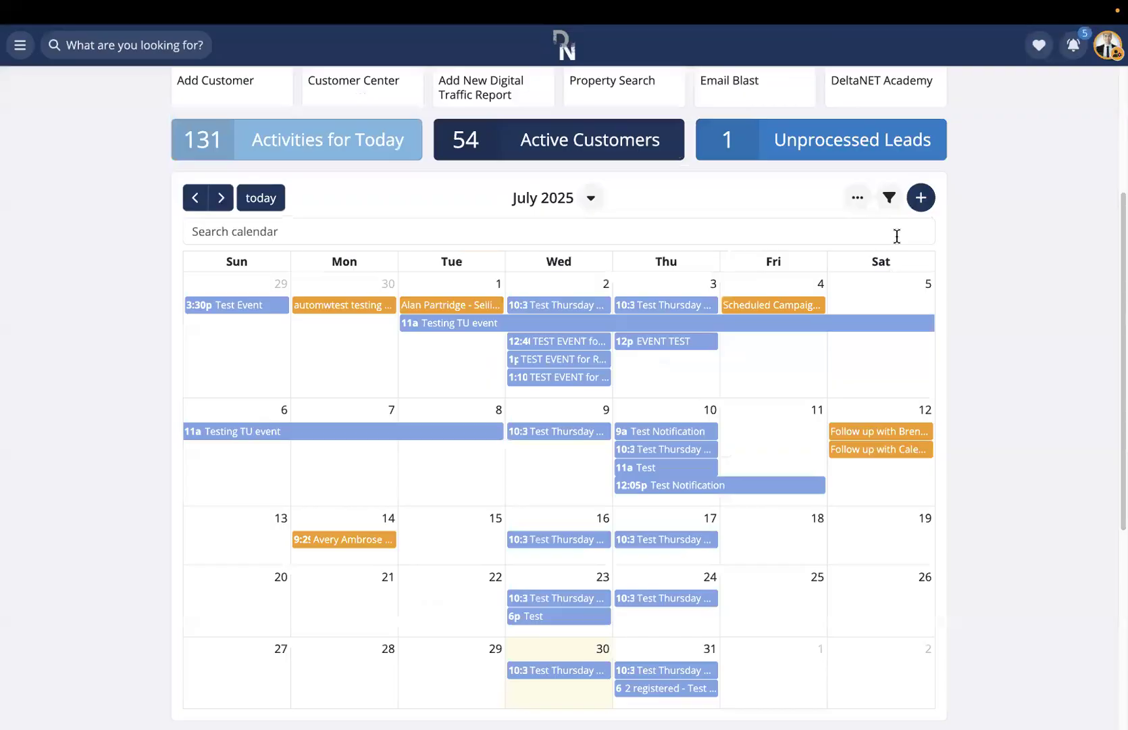
- Start a new calendar event and title it "Office Training"
{"action": "left_click", "coordinate": [866, 211]}
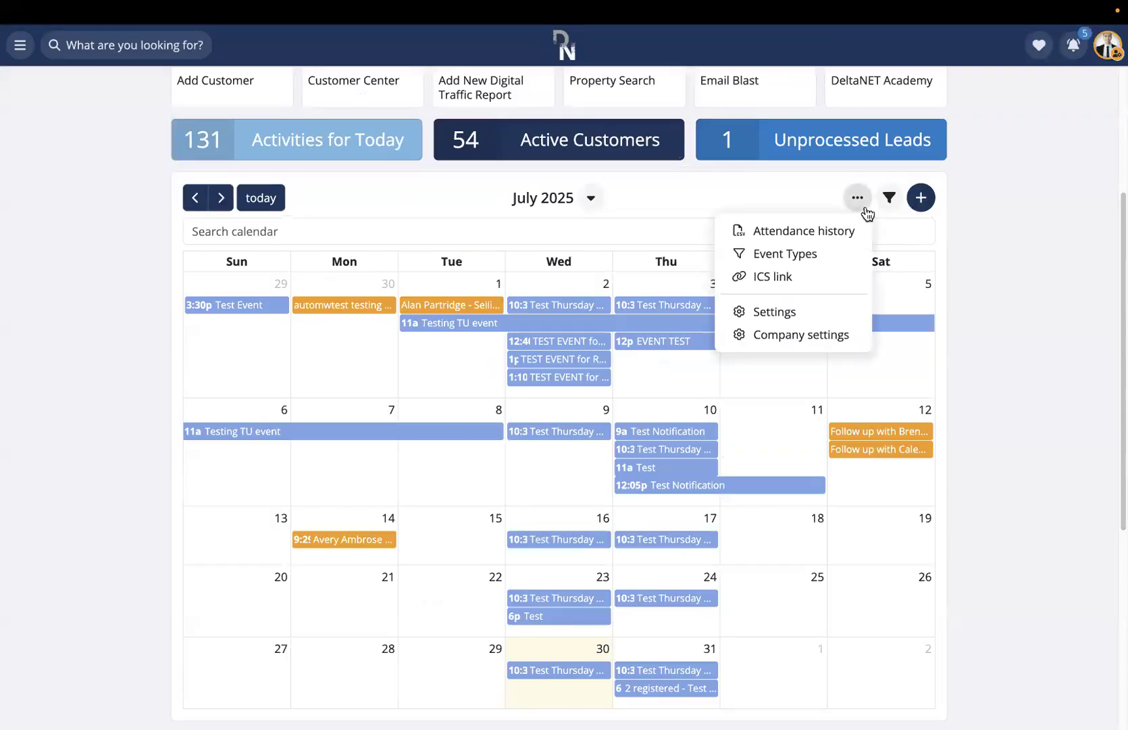
{"action": "left_click", "coordinate": [921, 197]}
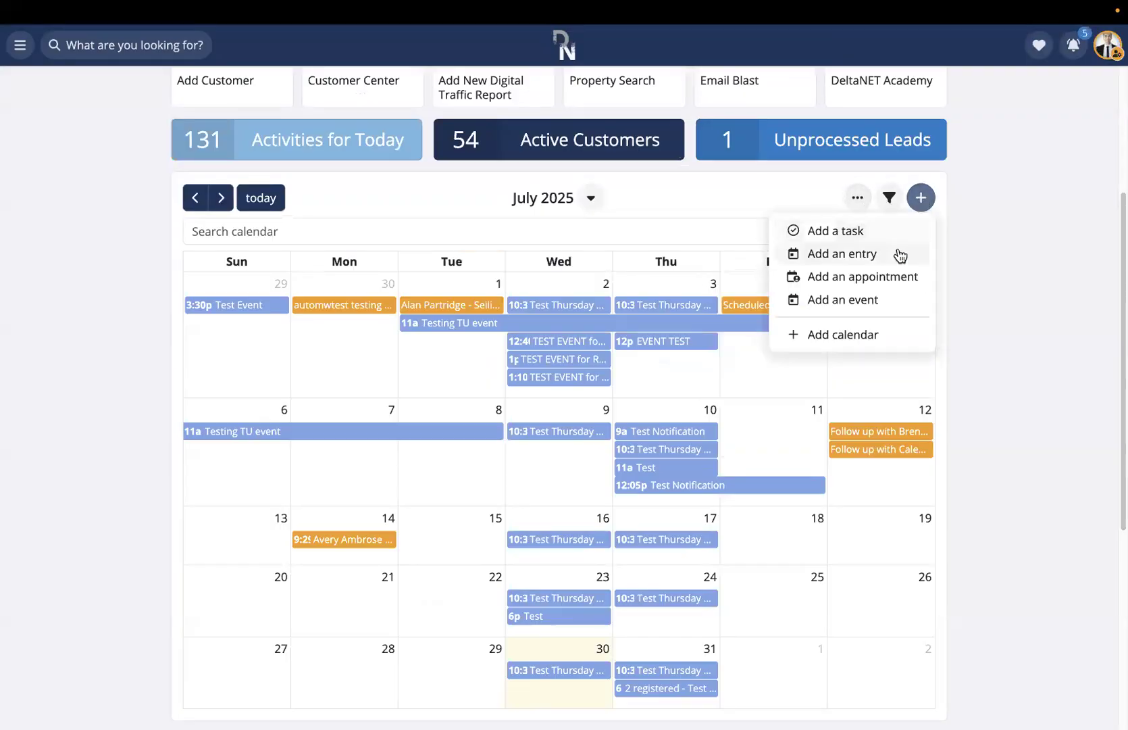
{"action": "left_click", "coordinate": [859, 298]}
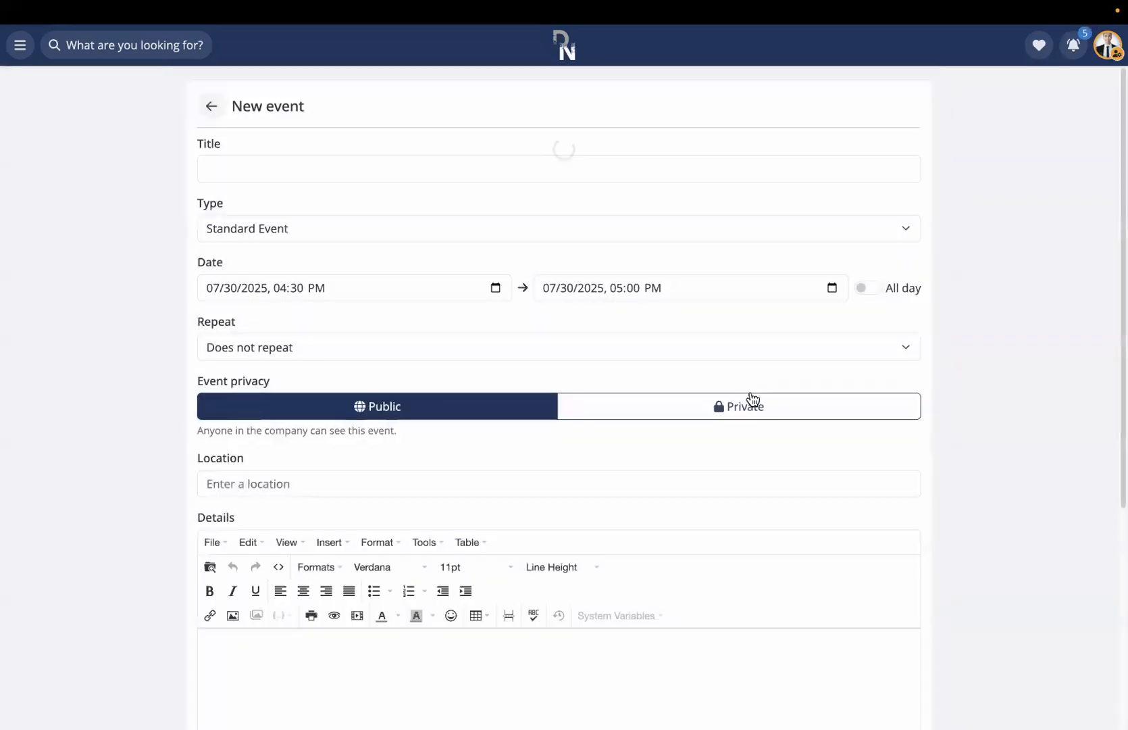
{"action": "left_click", "coordinate": [362, 167]}
{"action": "type", "text": "Office Training"}
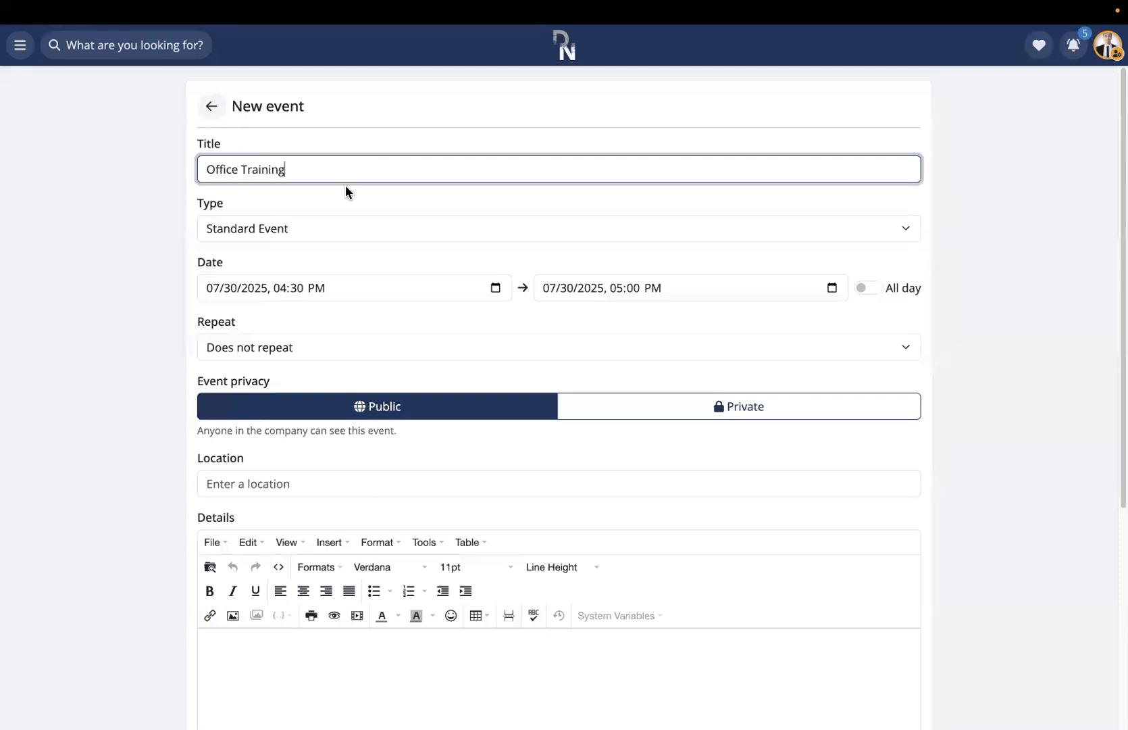
- Set the new event's type to Training Event
{"action": "double_click", "coordinate": [208, 204]}
{"action": "left_click", "coordinate": [242, 230]}
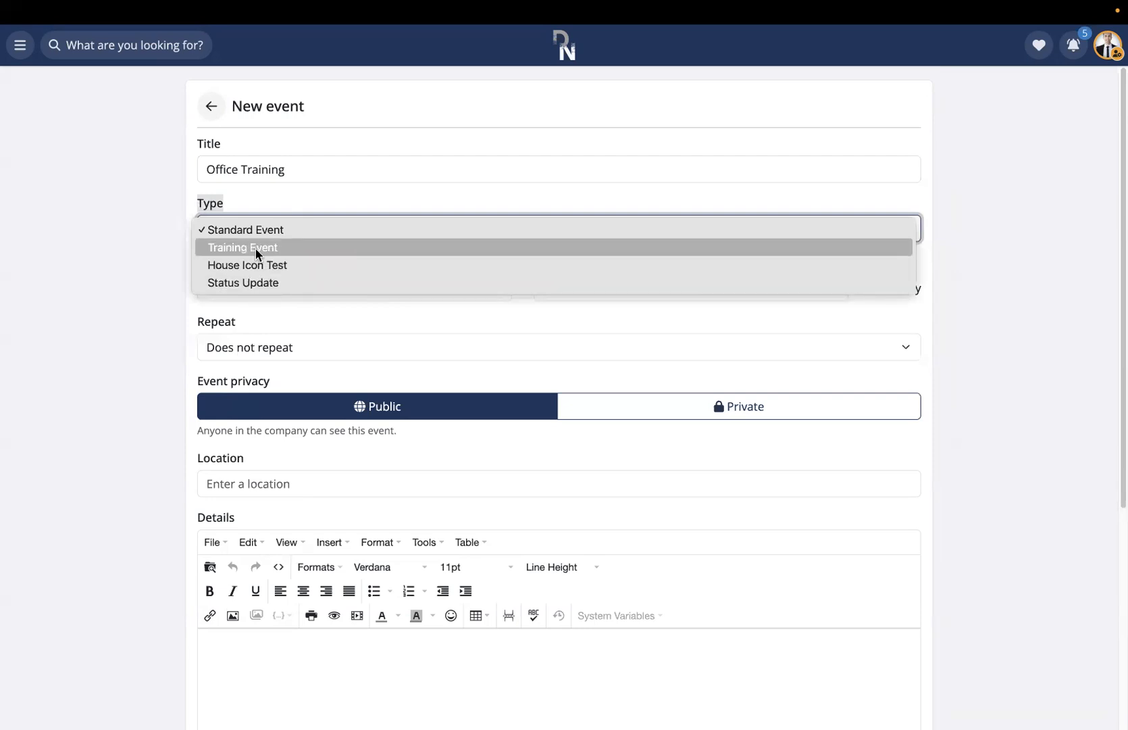
{"action": "left_click", "coordinate": [255, 249]}
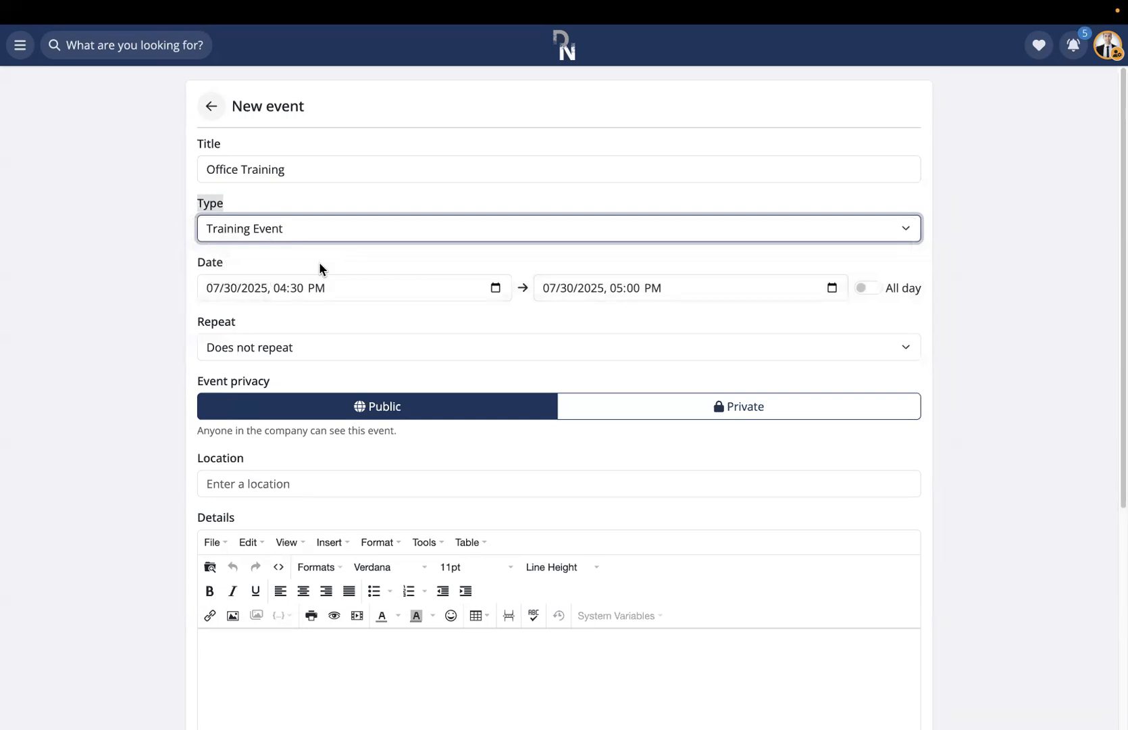
{"action": "left_click", "coordinate": [182, 244]}
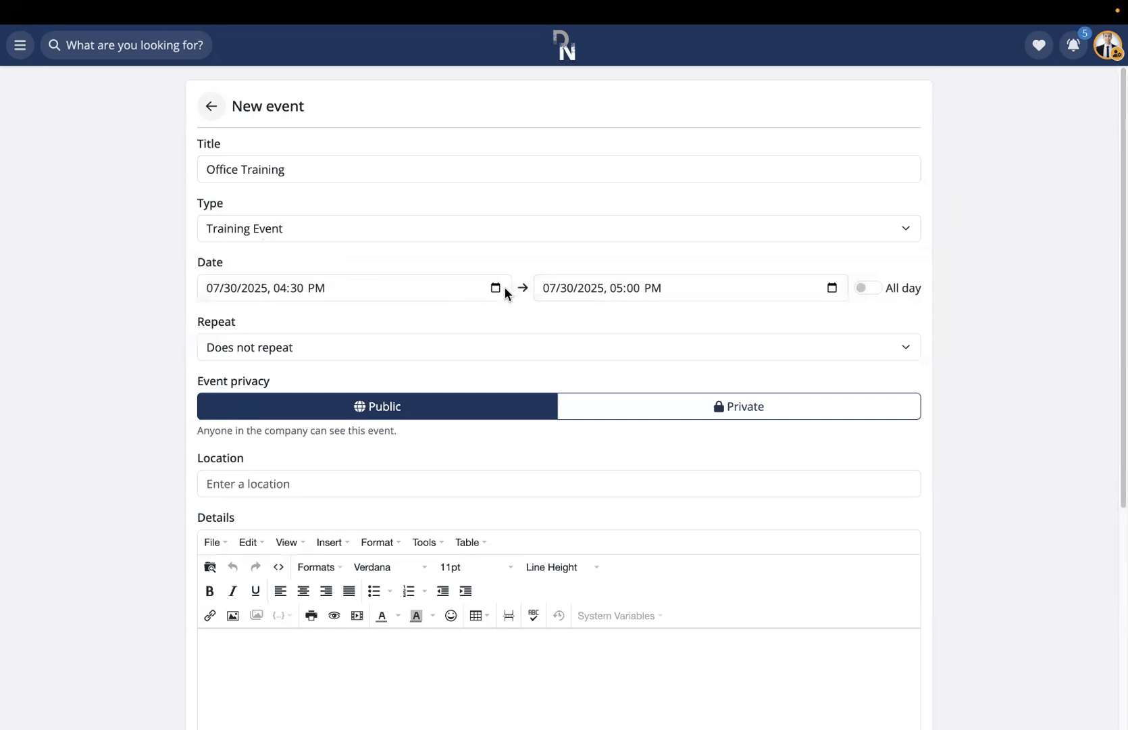
- Schedule the event from 08/02/2025, 04:30 PM to 08/02/2025, 08:00 PM, leaving All day off
{"action": "left_click", "coordinate": [487, 291]}
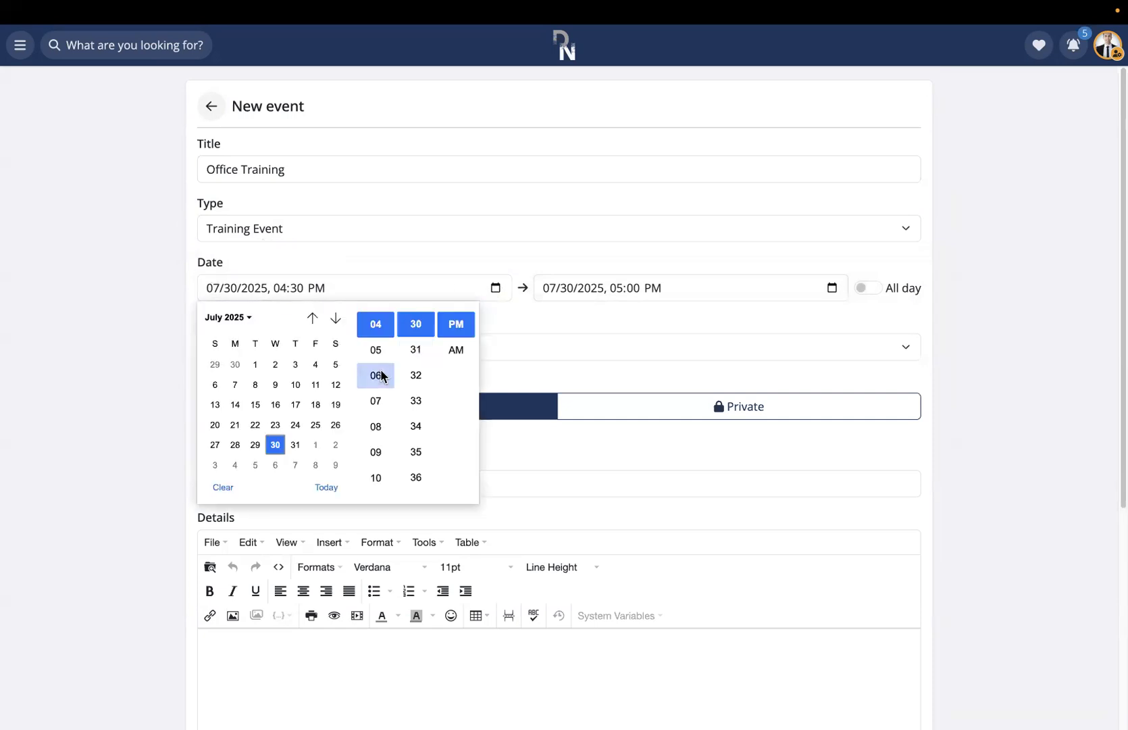
{"action": "scroll", "coordinate": [382, 376], "scroll_direction": "down", "scroll_amount": 1}
{"action": "left_click", "coordinate": [335, 444]}
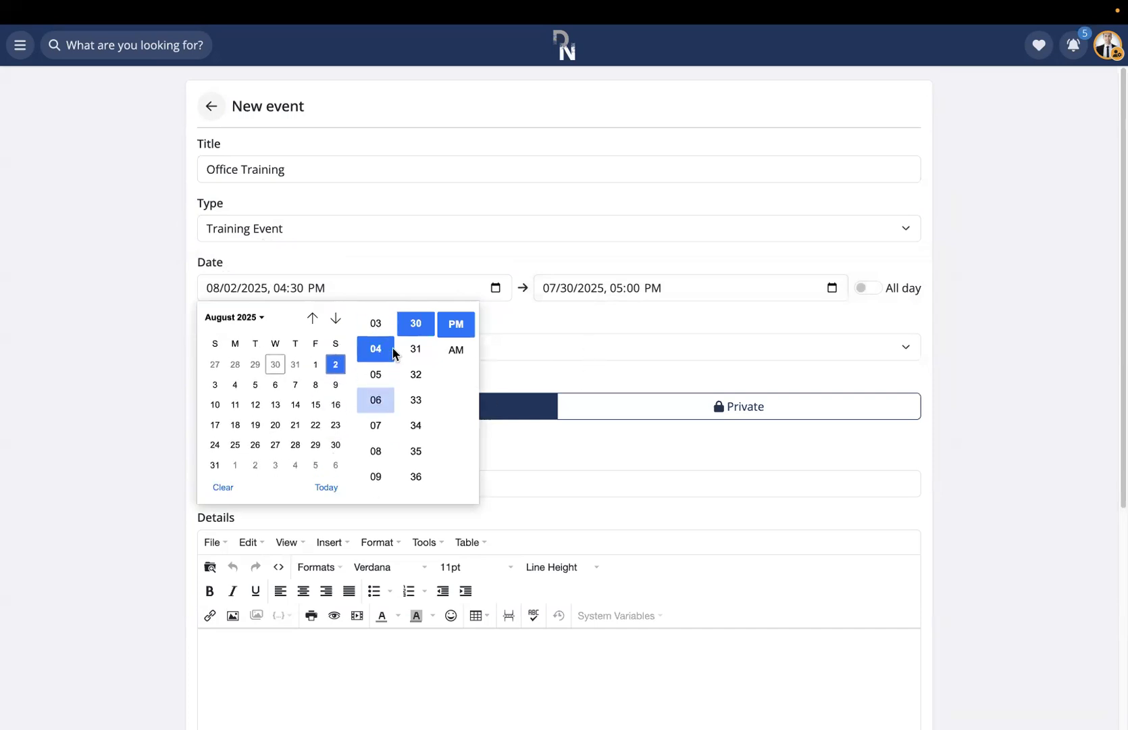
{"action": "left_click", "coordinate": [574, 323]}
{"action": "left_click", "coordinate": [628, 300]}
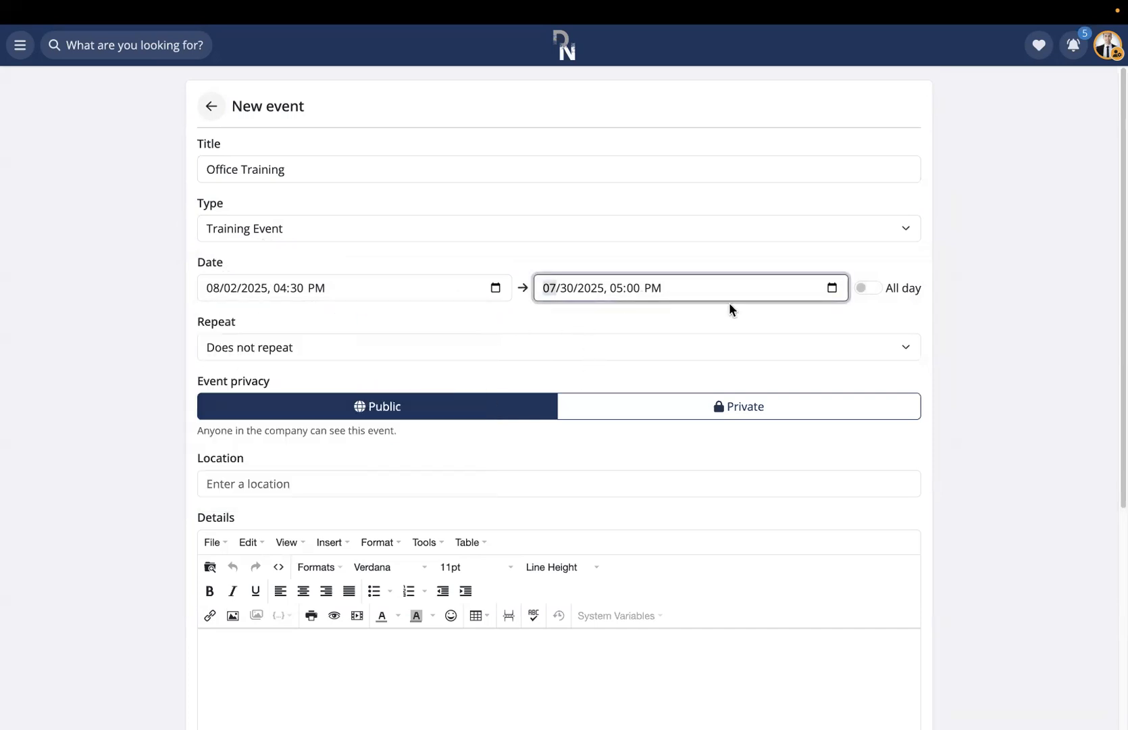
{"action": "left_click", "coordinate": [825, 293]}
{"action": "left_click", "coordinate": [712, 399]}
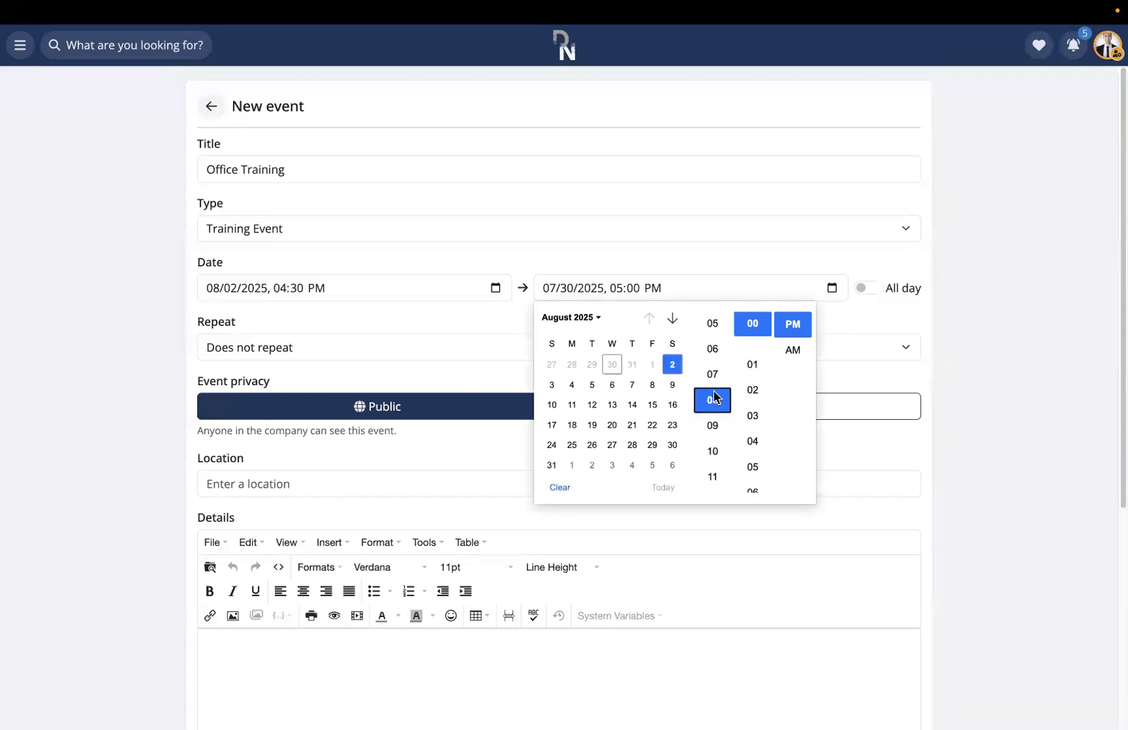
{"action": "left_click", "coordinate": [843, 306]}
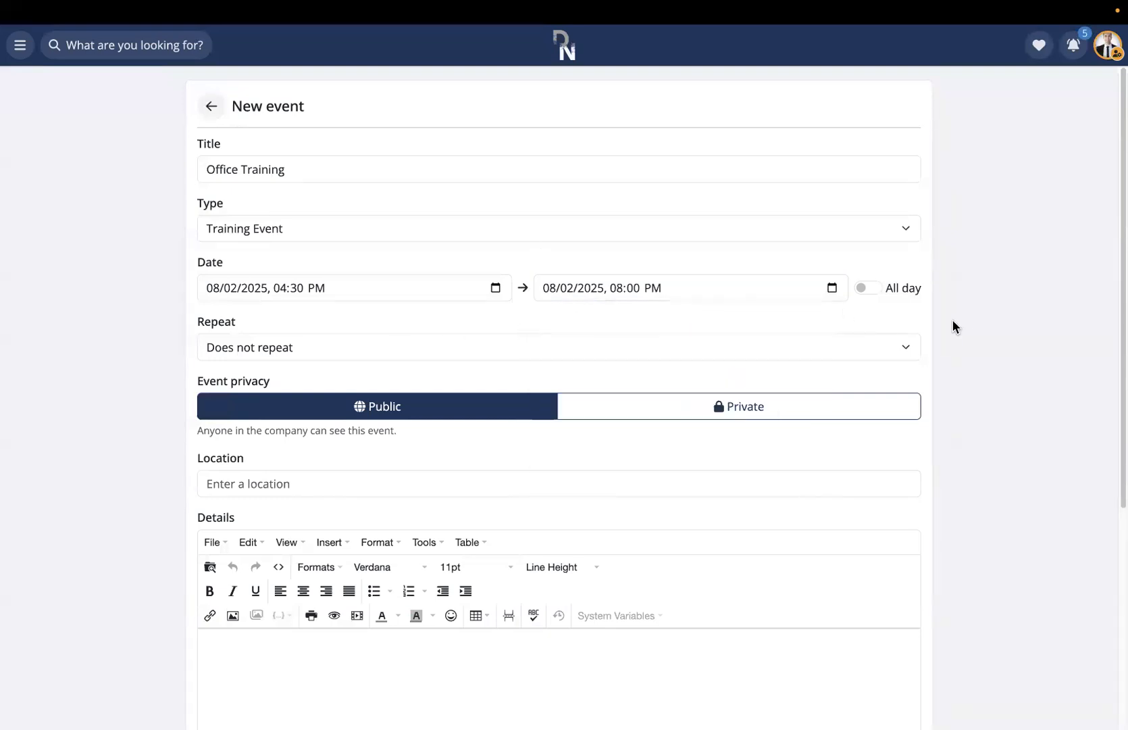
{"action": "left_click", "coordinate": [868, 288]}
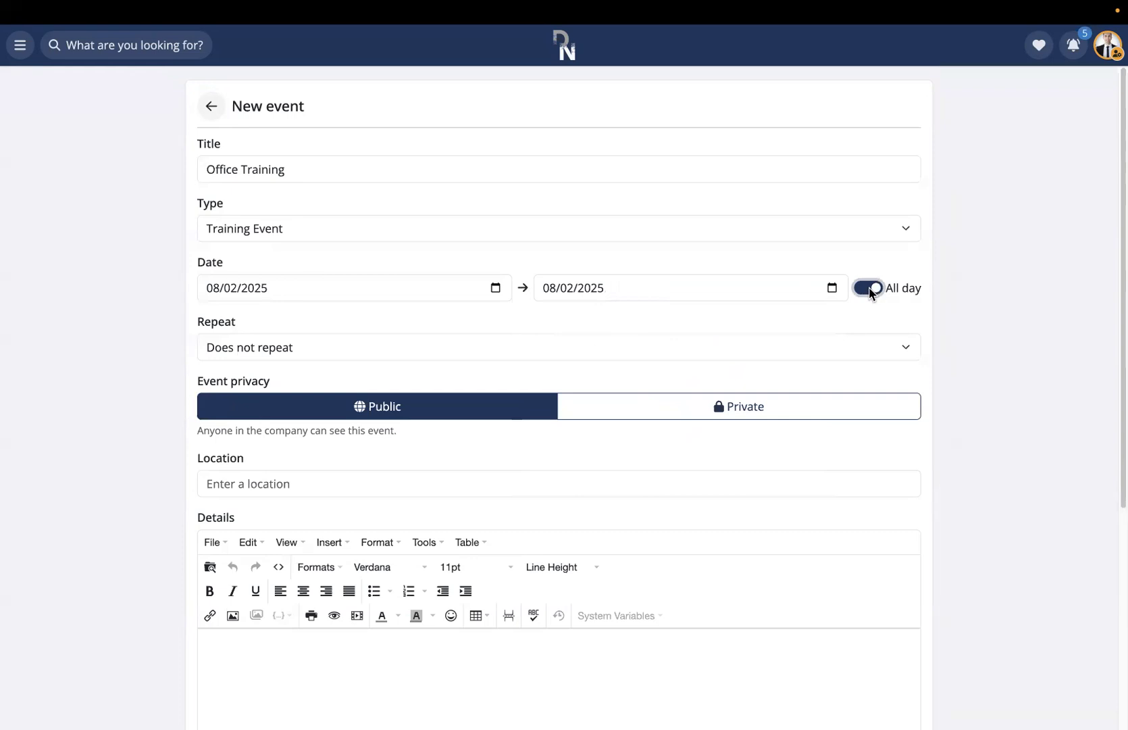
{"action": "left_click", "coordinate": [869, 288]}
- Make the event repeat weekly, every 1 week, on Saturday only by removing Wednesday
{"action": "scroll", "coordinate": [508, 329], "scroll_direction": "down", "scroll_amount": 2}
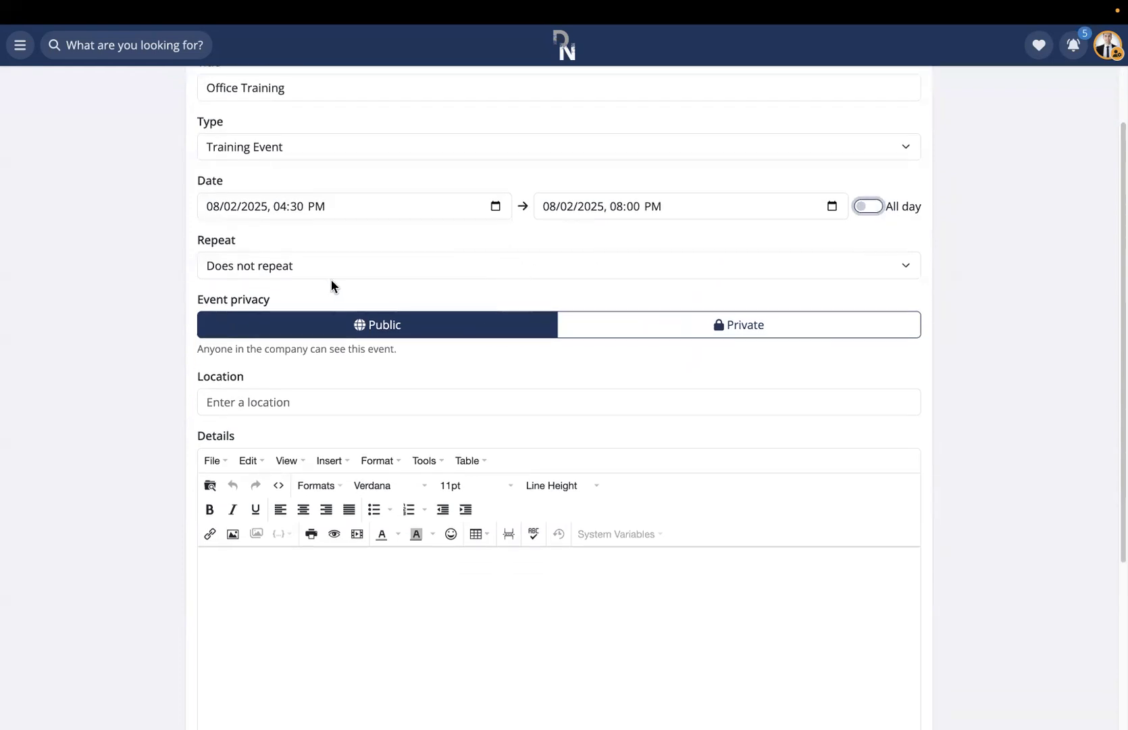
{"action": "left_click", "coordinate": [284, 269]}
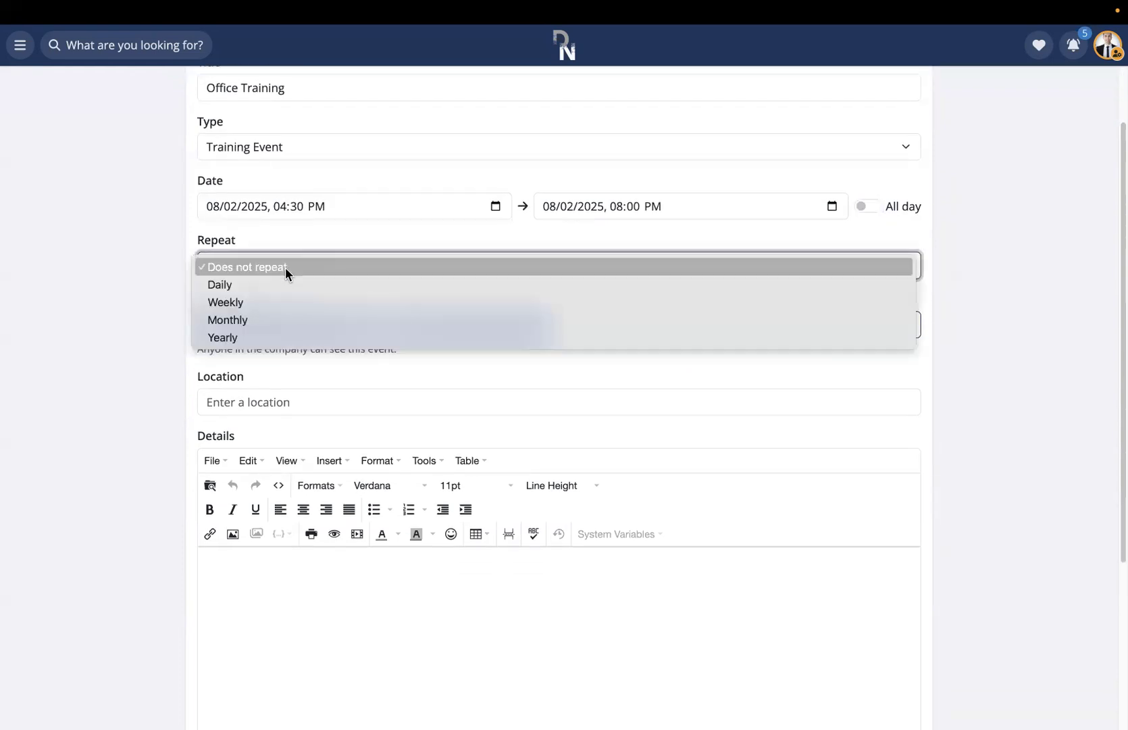
{"action": "left_click", "coordinate": [256, 307]}
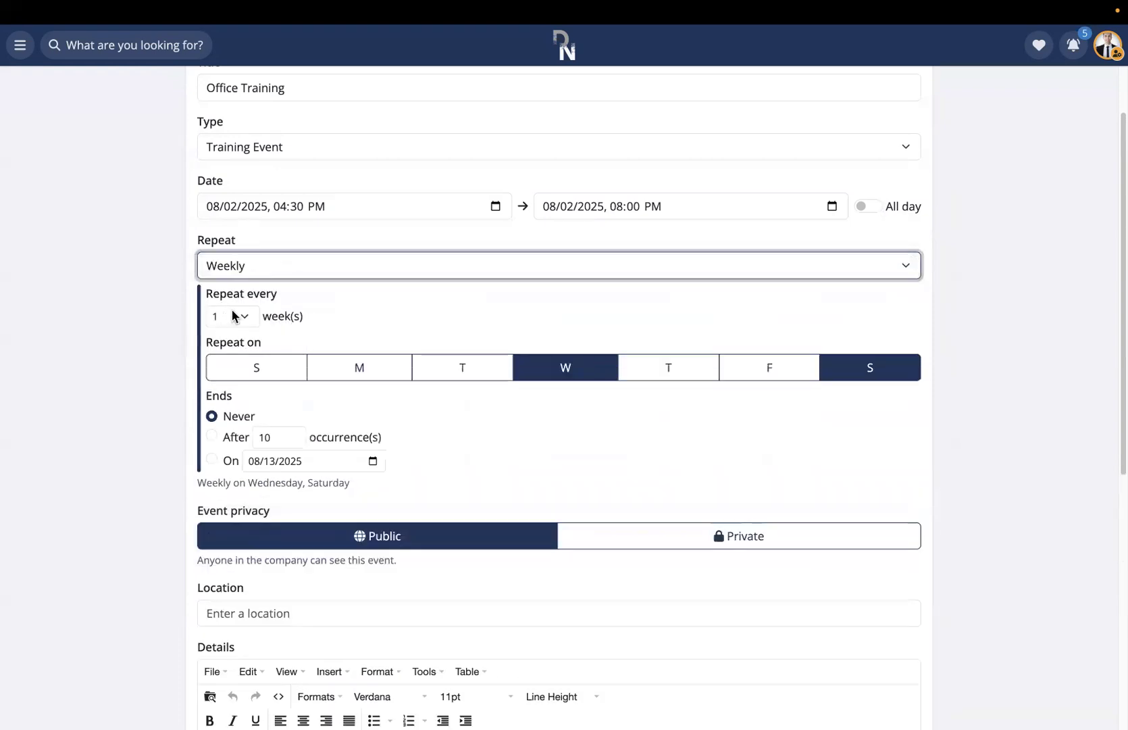
{"action": "left_click", "coordinate": [231, 312]}
{"action": "left_click", "coordinate": [235, 317]}
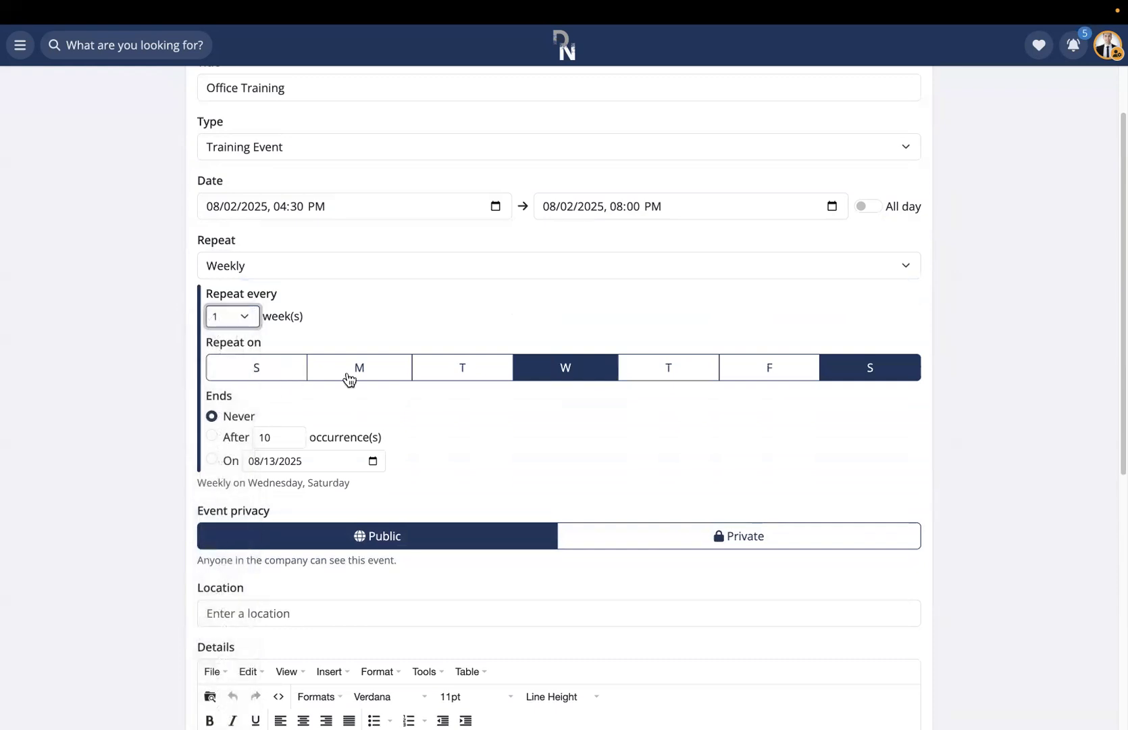
{"action": "left_click", "coordinate": [587, 376]}
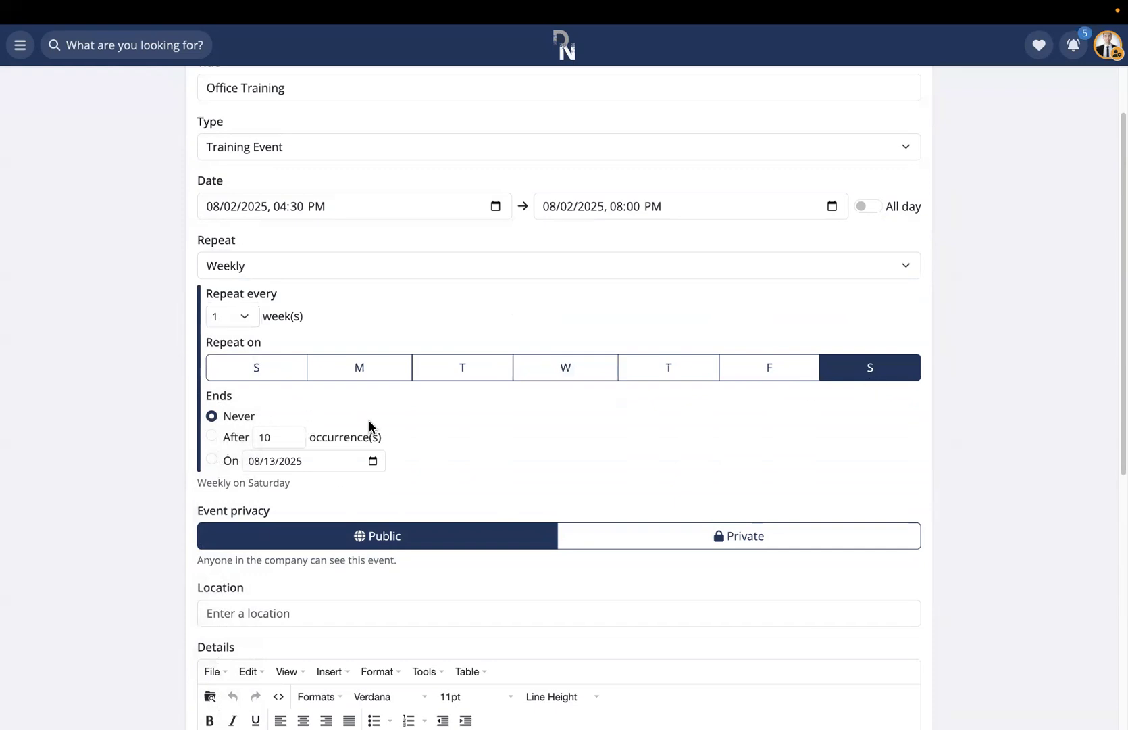
- Set the event privacy to Private and browse the offices and users available to invite without choosing any
{"action": "scroll", "coordinate": [369, 426], "scroll_direction": "down", "scroll_amount": 3}
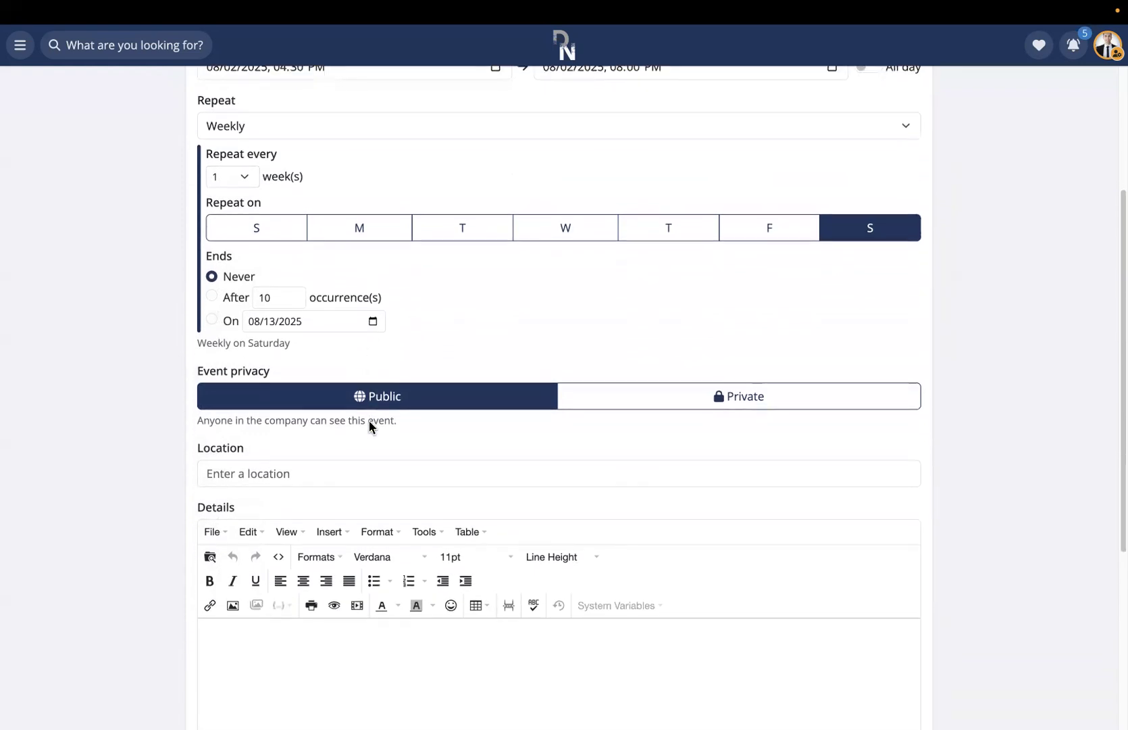
{"action": "scroll", "coordinate": [368, 420], "scroll_direction": "down", "scroll_amount": 1}
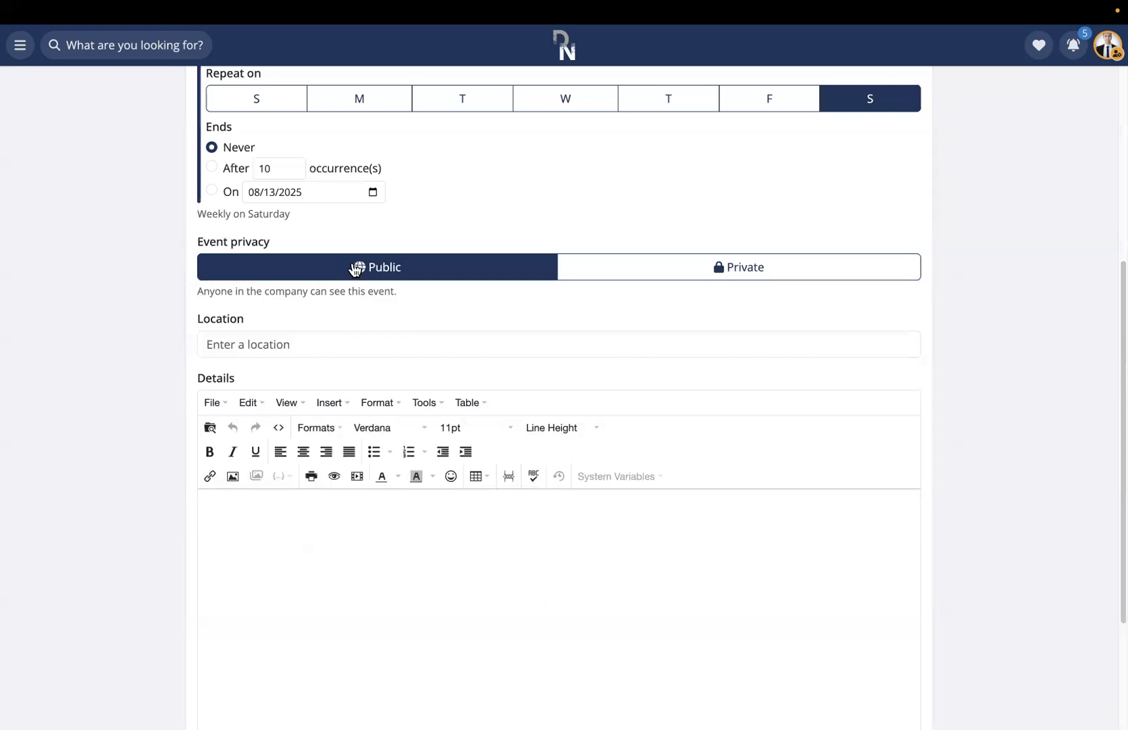
{"action": "left_click", "coordinate": [652, 270]}
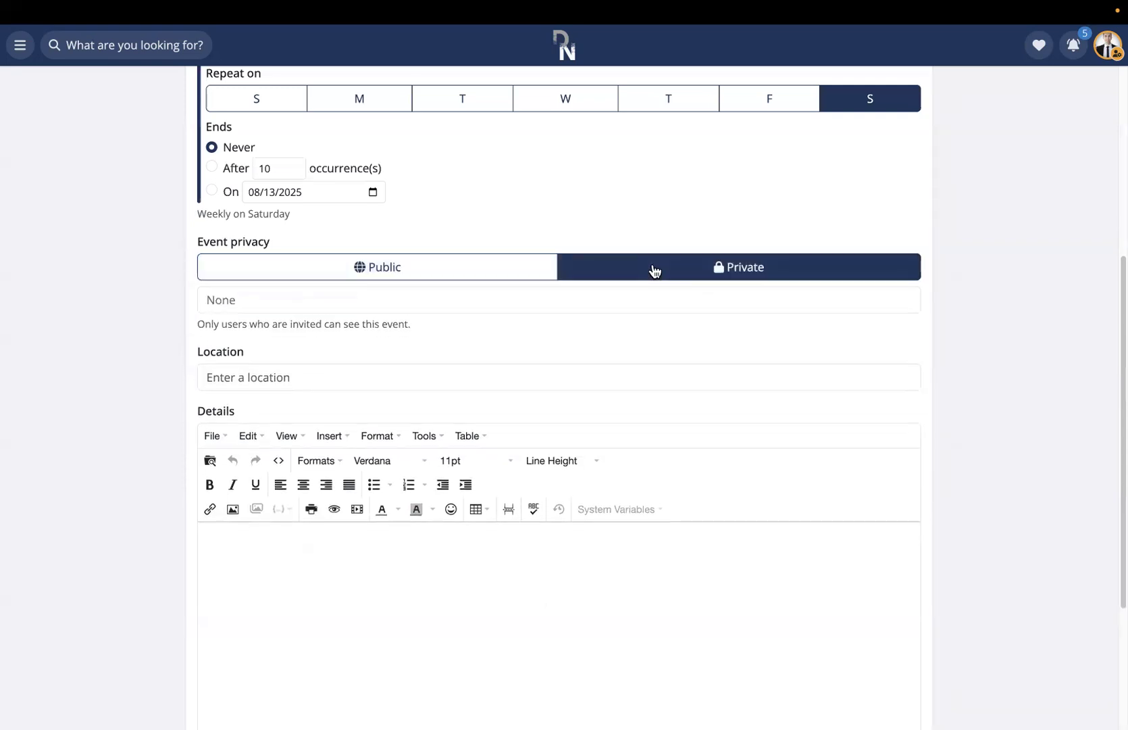
{"action": "left_click", "coordinate": [533, 298]}
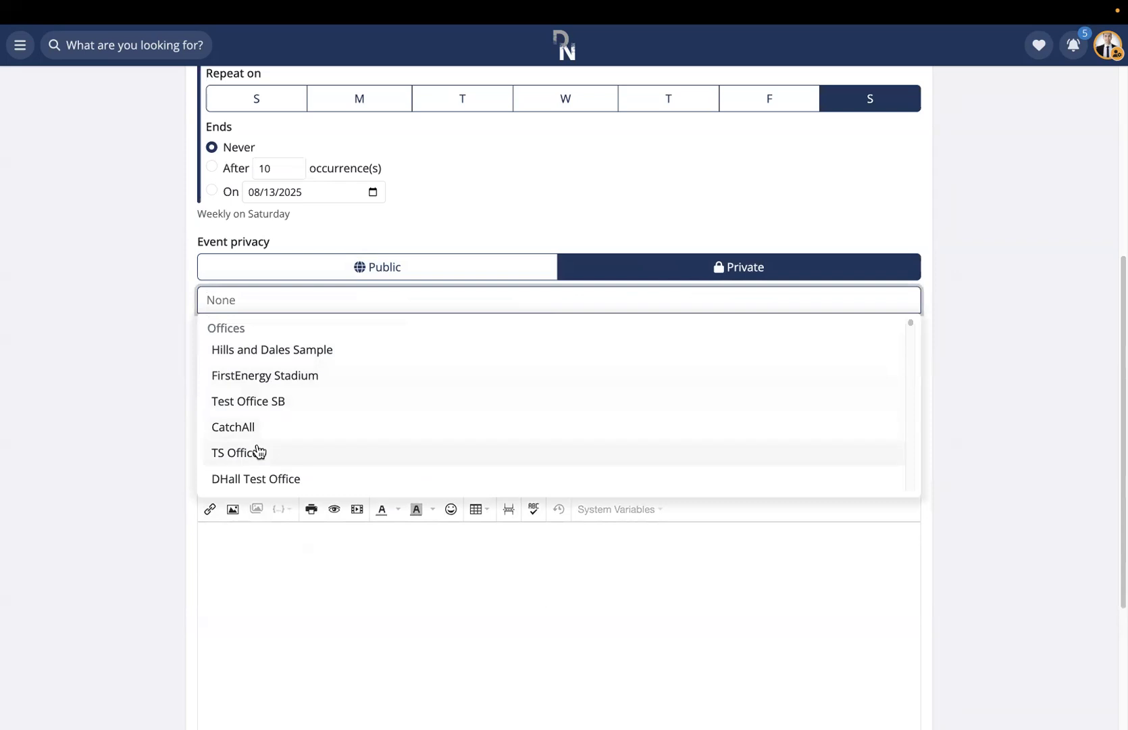
{"action": "scroll", "coordinate": [259, 451], "scroll_direction": "down", "scroll_amount": 10}
{"action": "scroll", "coordinate": [270, 431], "scroll_direction": "down", "scroll_amount": 8}
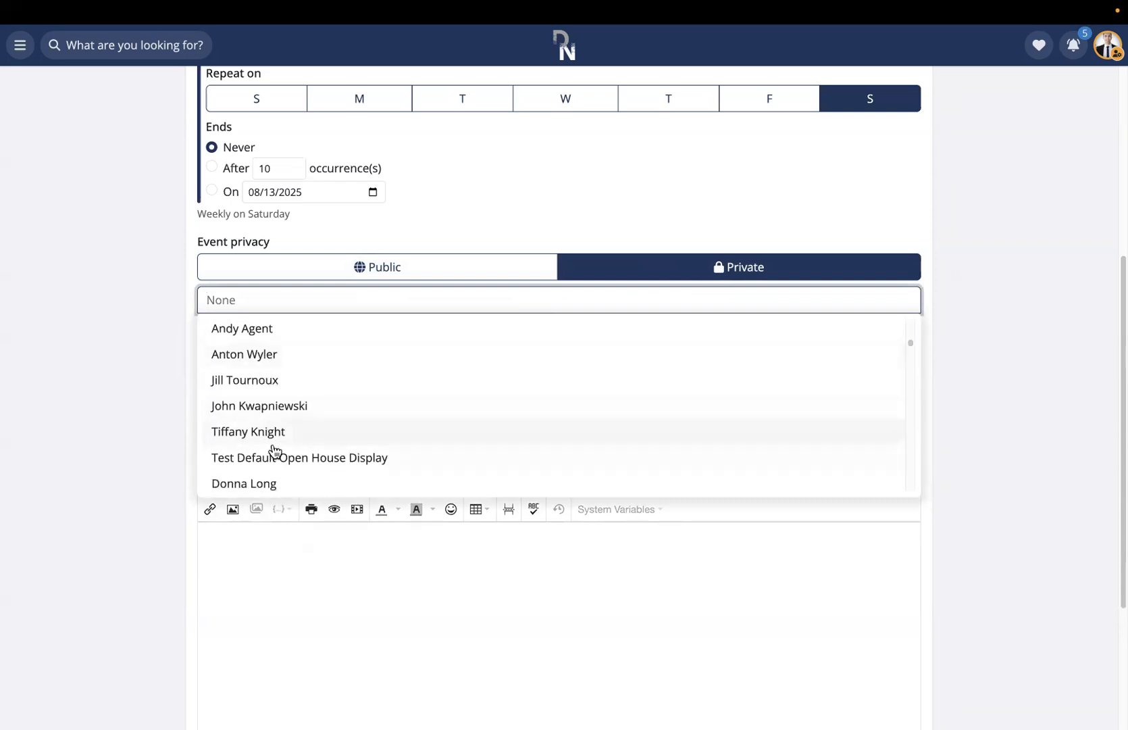
{"action": "left_click", "coordinate": [164, 459]}
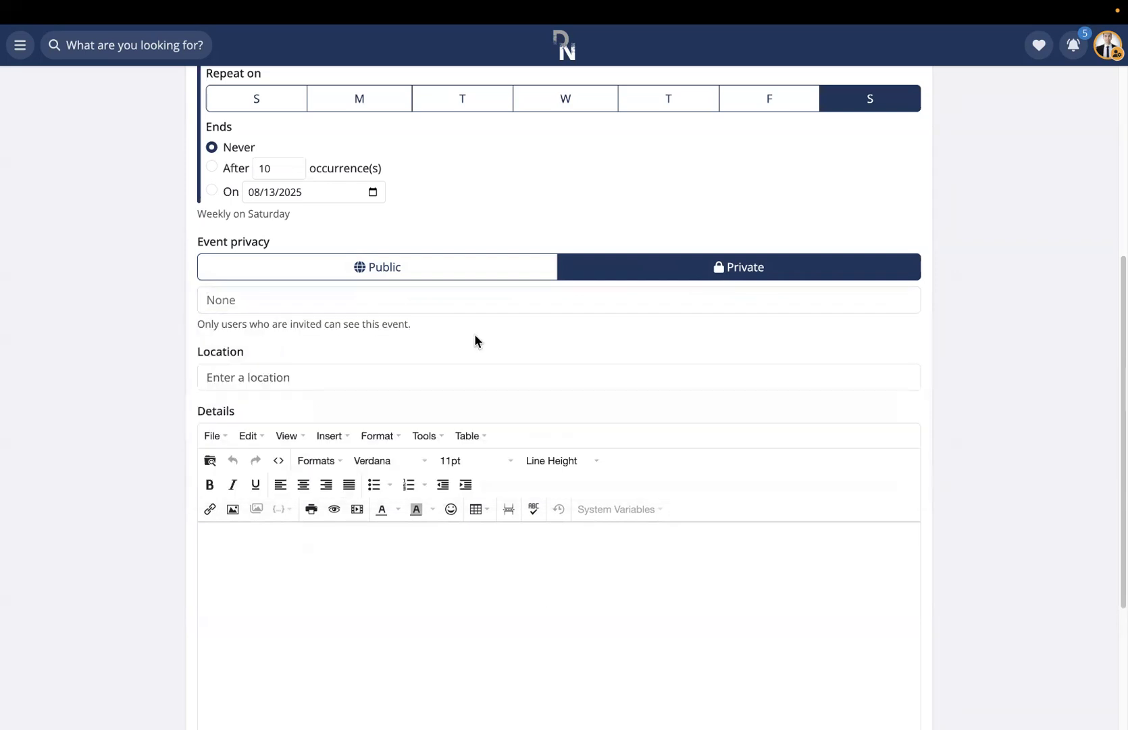
{"action": "scroll", "coordinate": [474, 334], "scroll_direction": "down", "scroll_amount": 2}
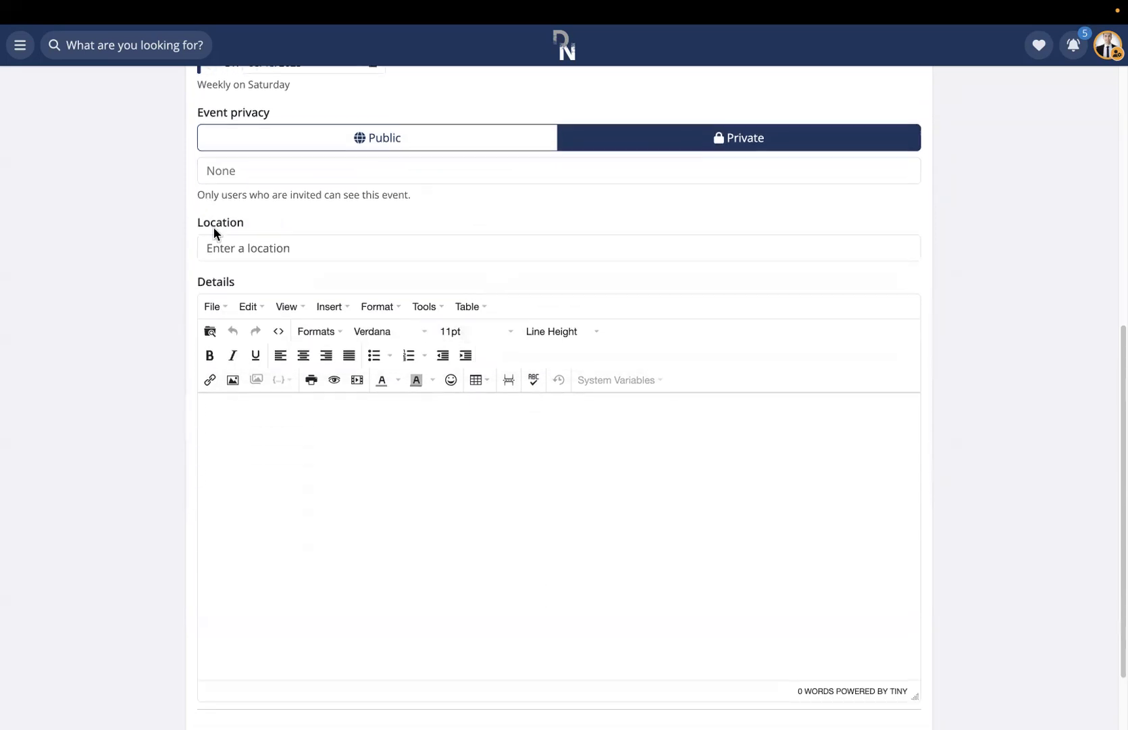
- Set the event location to the suggested Delta Media Group, Inc. address
{"action": "left_click", "coordinate": [247, 247]}
{"action": "type", "text": "DELTA MEDIA"}
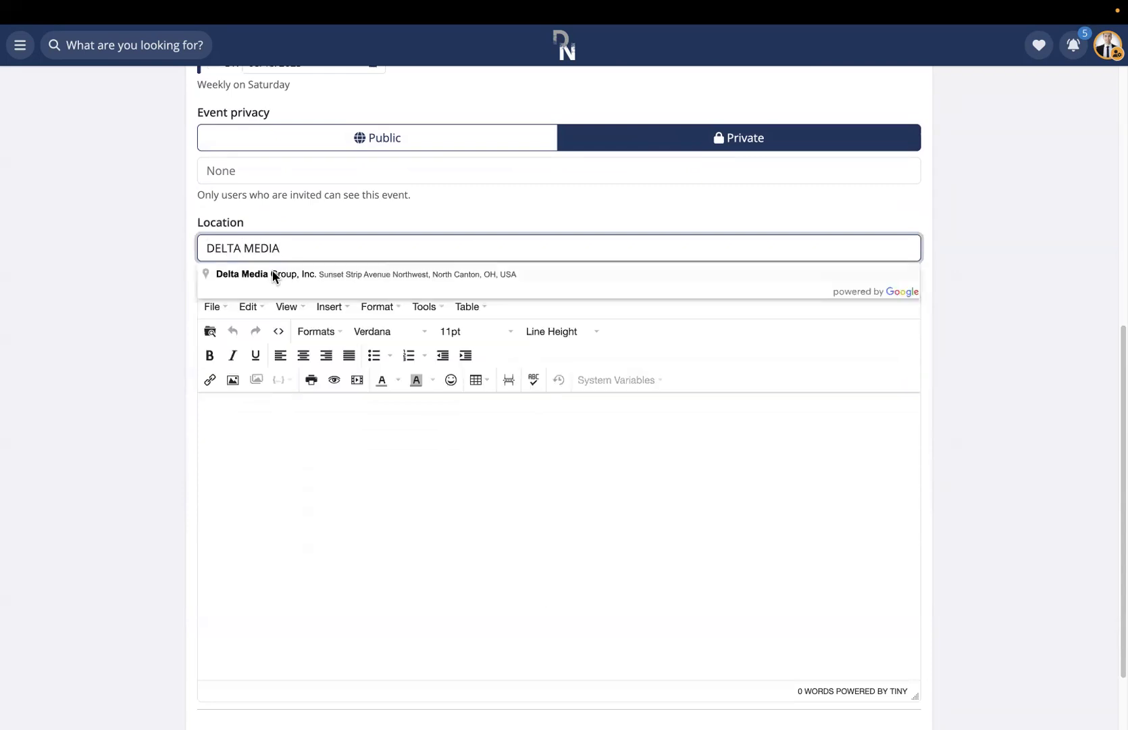
{"action": "left_click", "coordinate": [272, 274]}
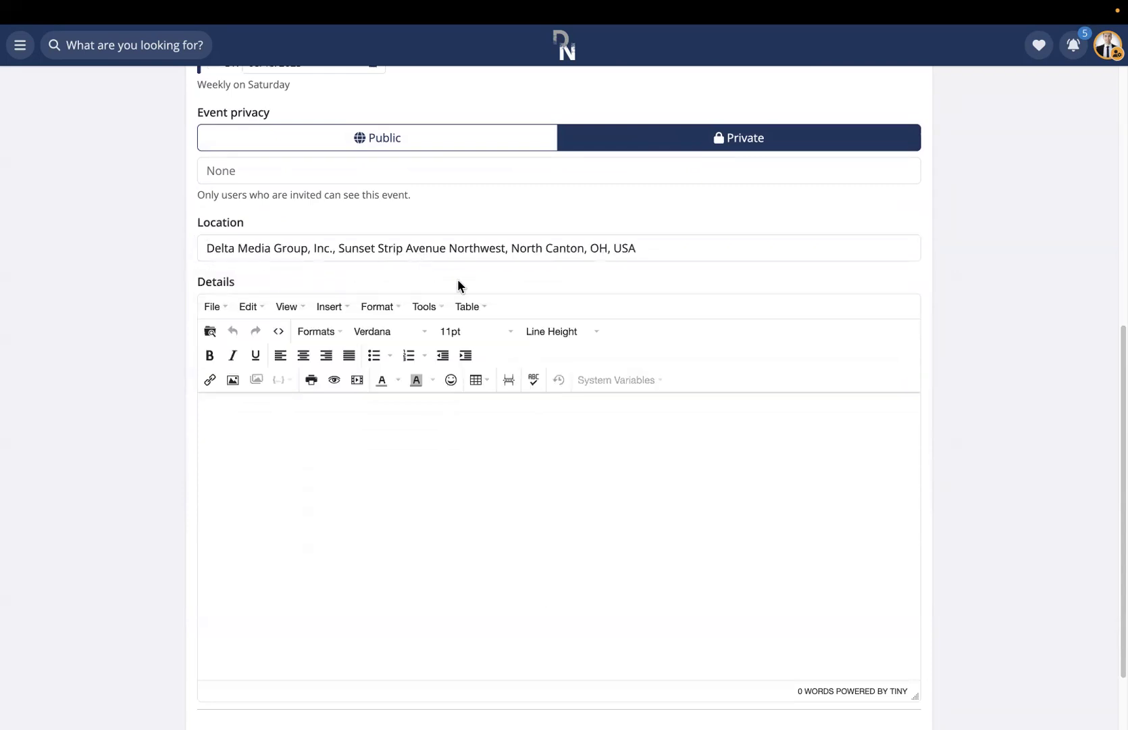
- Enter "Custom Training Event for our sunset strip office" as the event details
{"action": "scroll", "coordinate": [457, 280], "scroll_direction": "down", "scroll_amount": 3}
{"action": "left_click", "coordinate": [452, 379]}
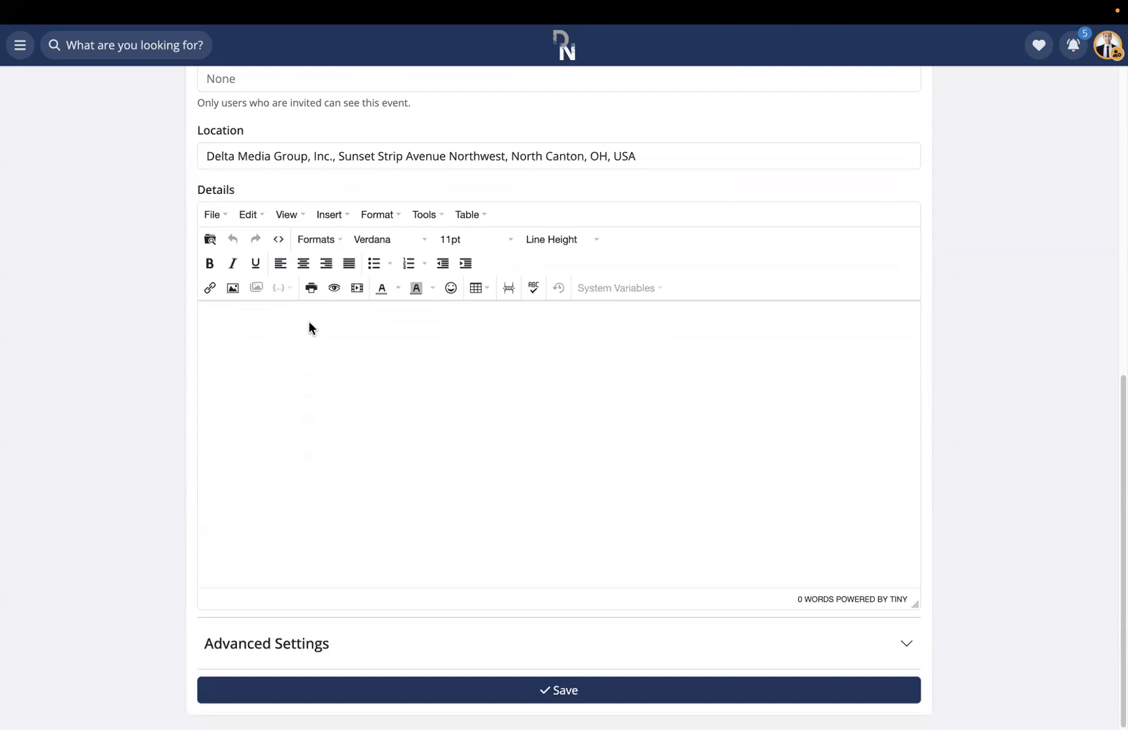
{"action": "left_click", "coordinate": [232, 287]}
{"action": "left_click", "coordinate": [714, 296]}
{"action": "type", "text": "Custom Training Event for "}
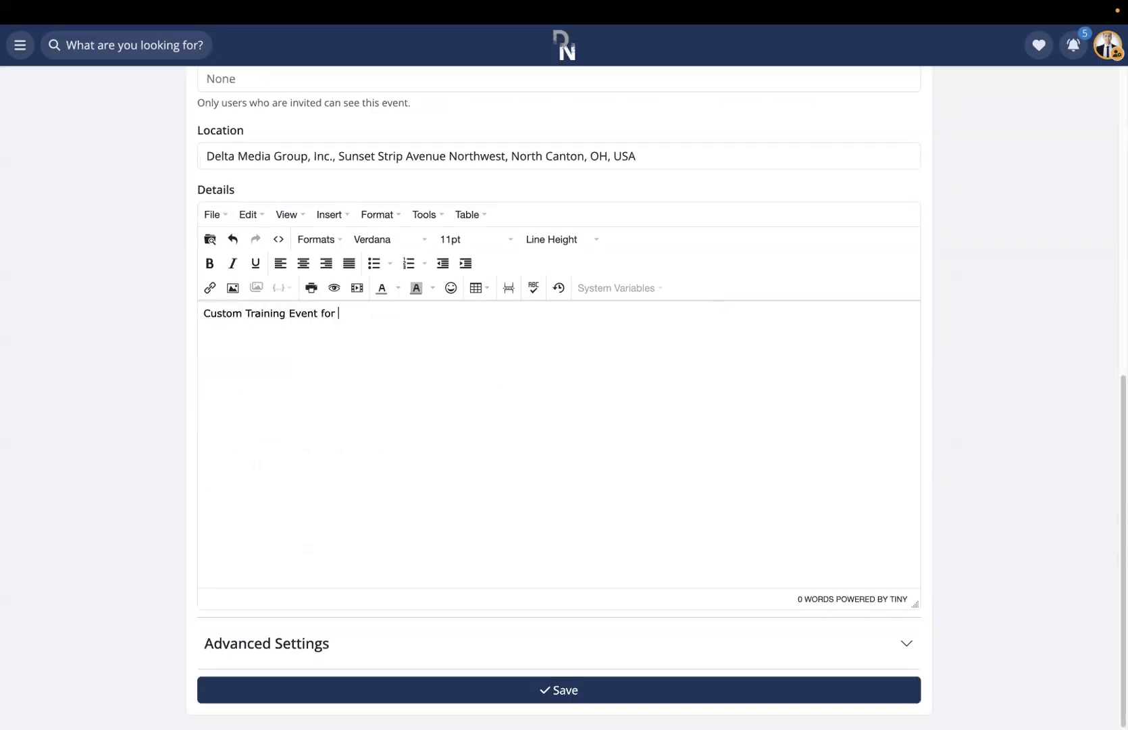
{"action": "type", "text": "our sunset strip office"}
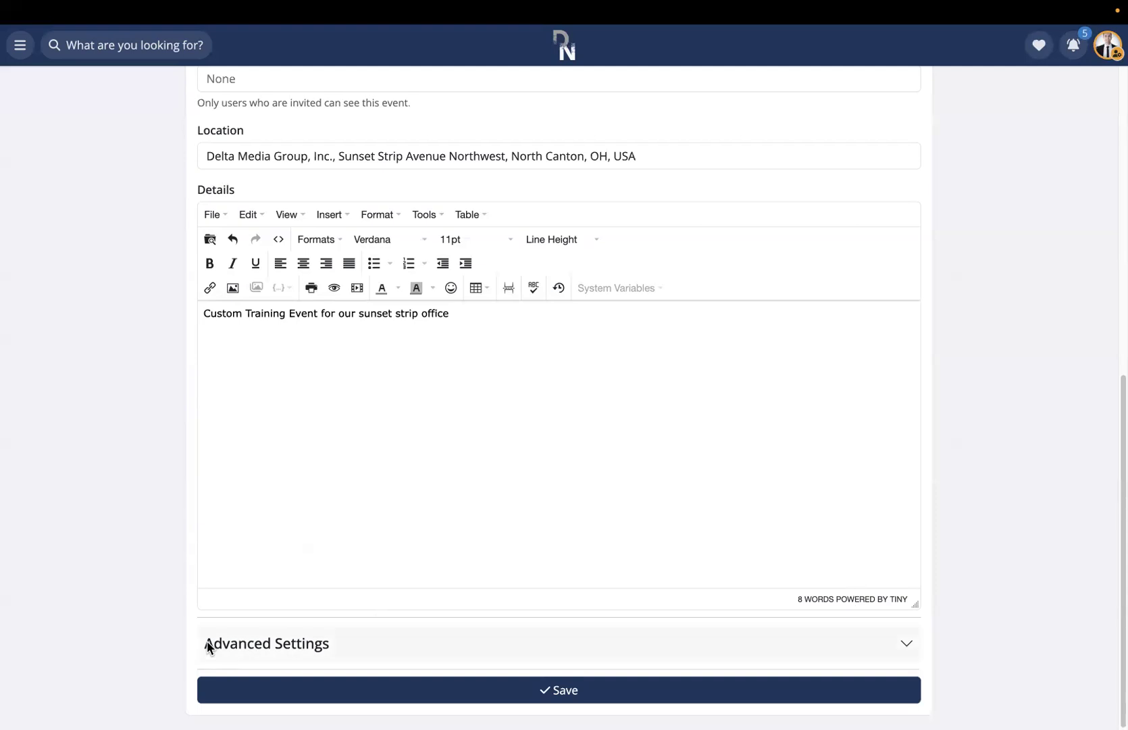
- Open the event's advanced settings and compare the Admin Only, Enabled and Disabled registration options, leaving registration Enabled
{"action": "left_click", "coordinate": [877, 637]}
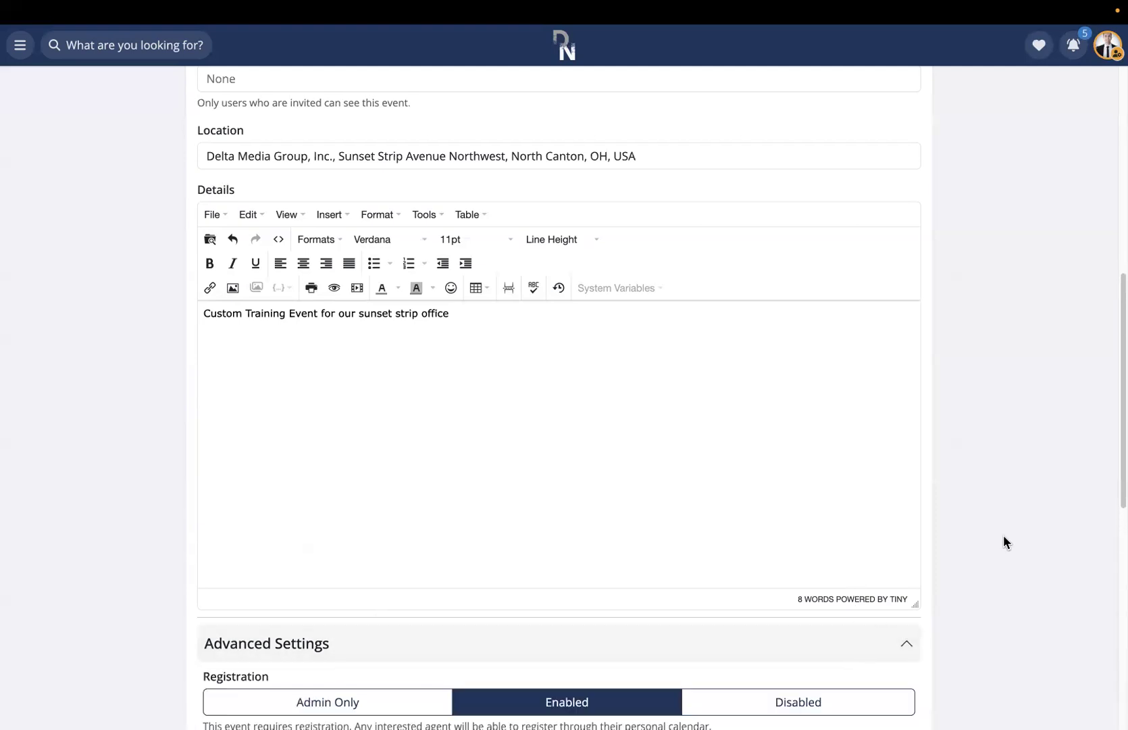
{"action": "scroll", "coordinate": [1004, 540], "scroll_direction": "down", "scroll_amount": 5}
{"action": "scroll", "coordinate": [1003, 541], "scroll_direction": "down", "scroll_amount": 2}
{"action": "left_click", "coordinate": [397, 197]}
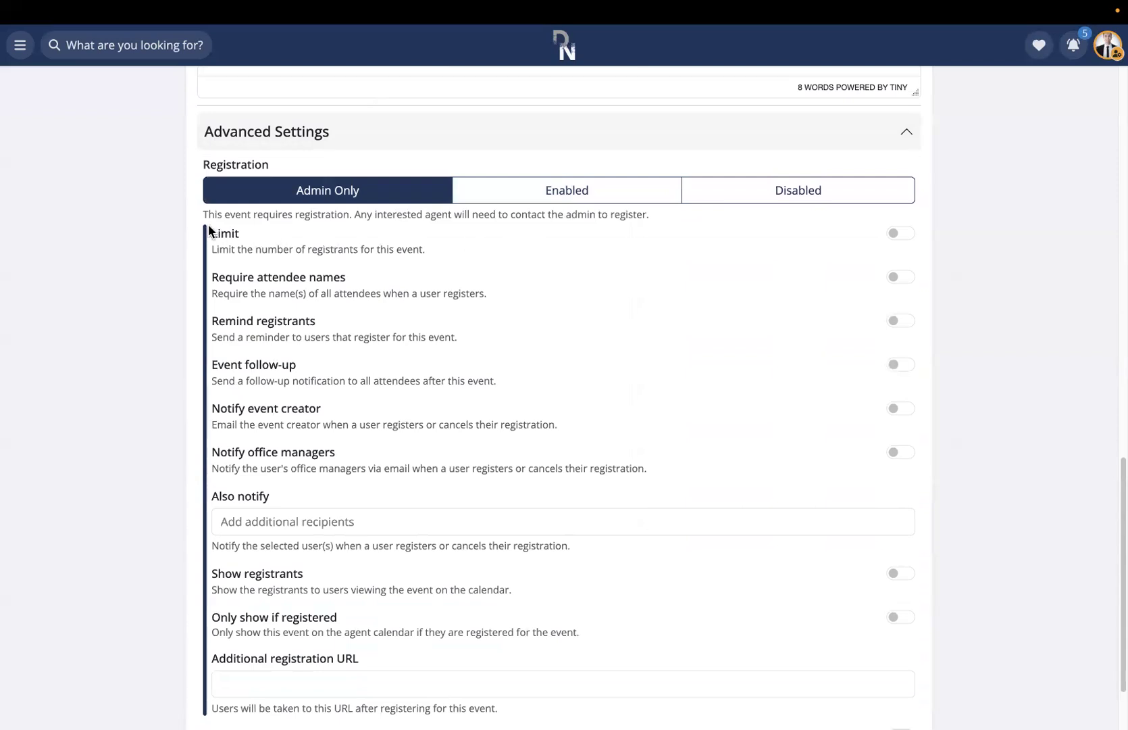
{"action": "left_click_drag", "start_coordinate": [202, 214], "coordinate": [656, 219]}
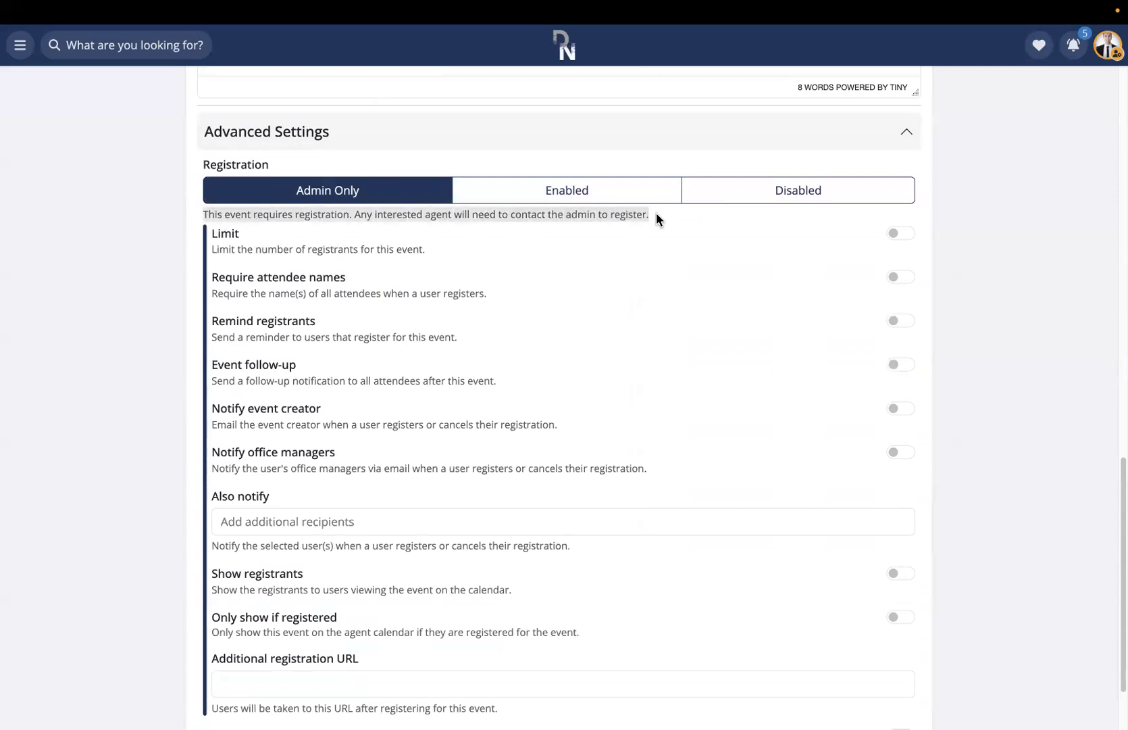
{"action": "left_click", "coordinate": [577, 190]}
{"action": "left_click_drag", "start_coordinate": [202, 214], "coordinate": [726, 218]}
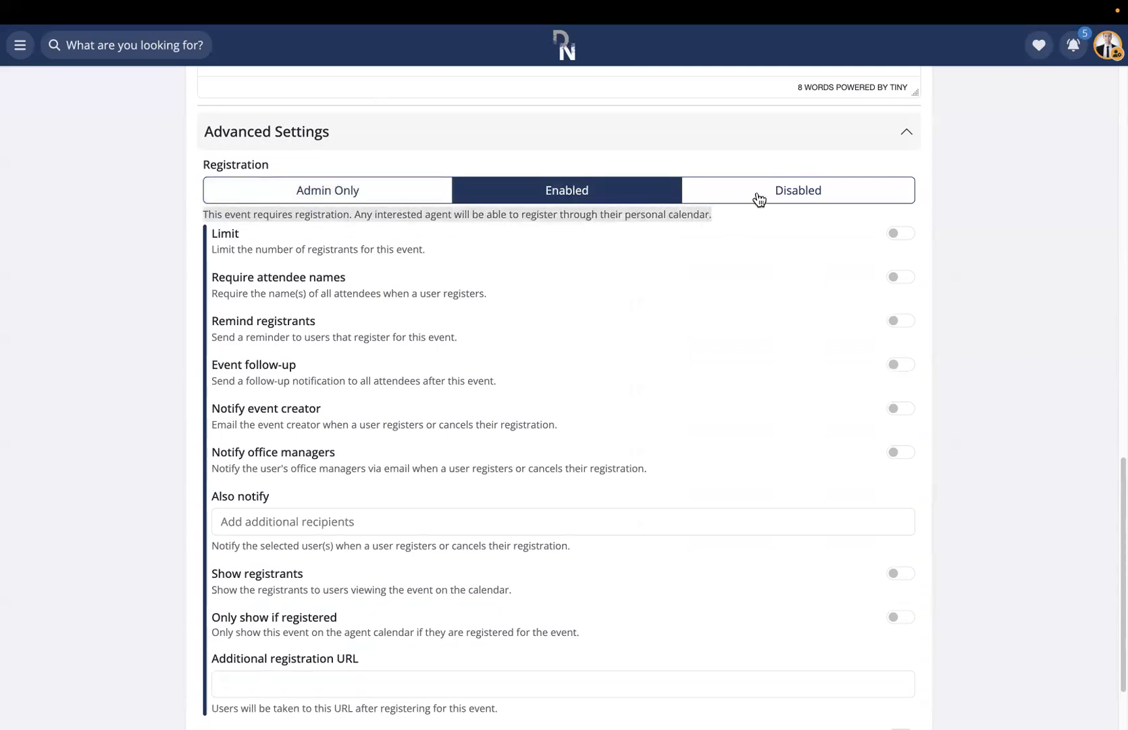
{"action": "left_click", "coordinate": [754, 194]}
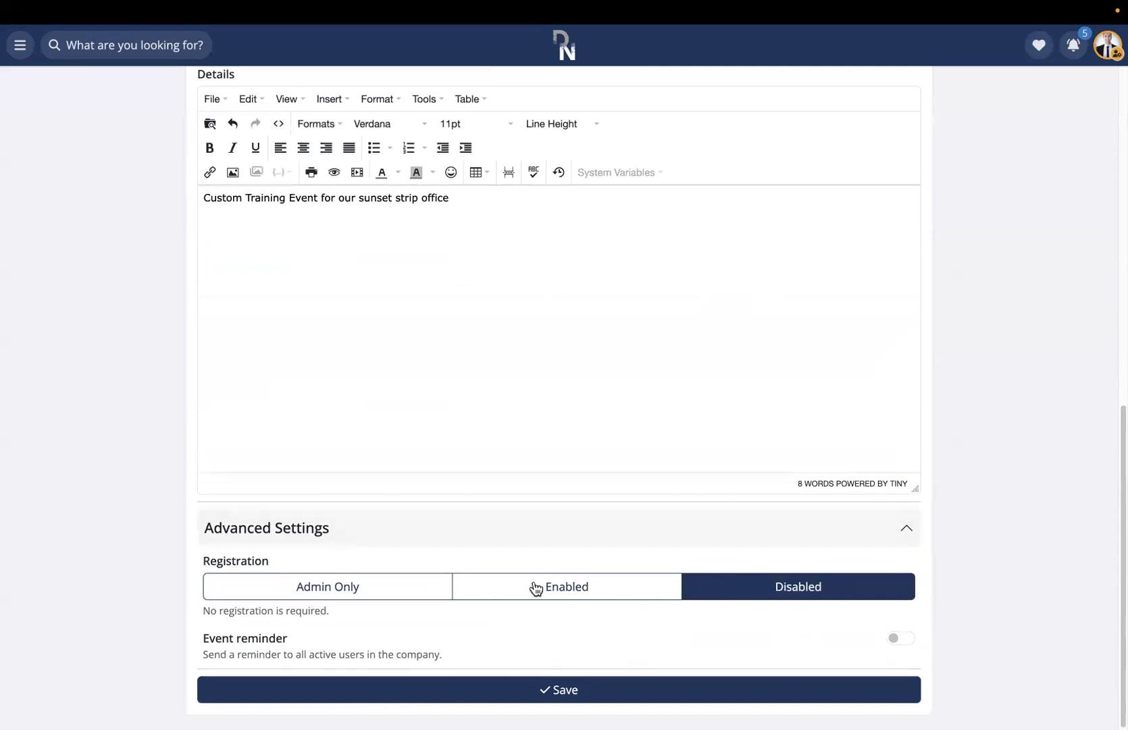
{"action": "left_click", "coordinate": [568, 587]}
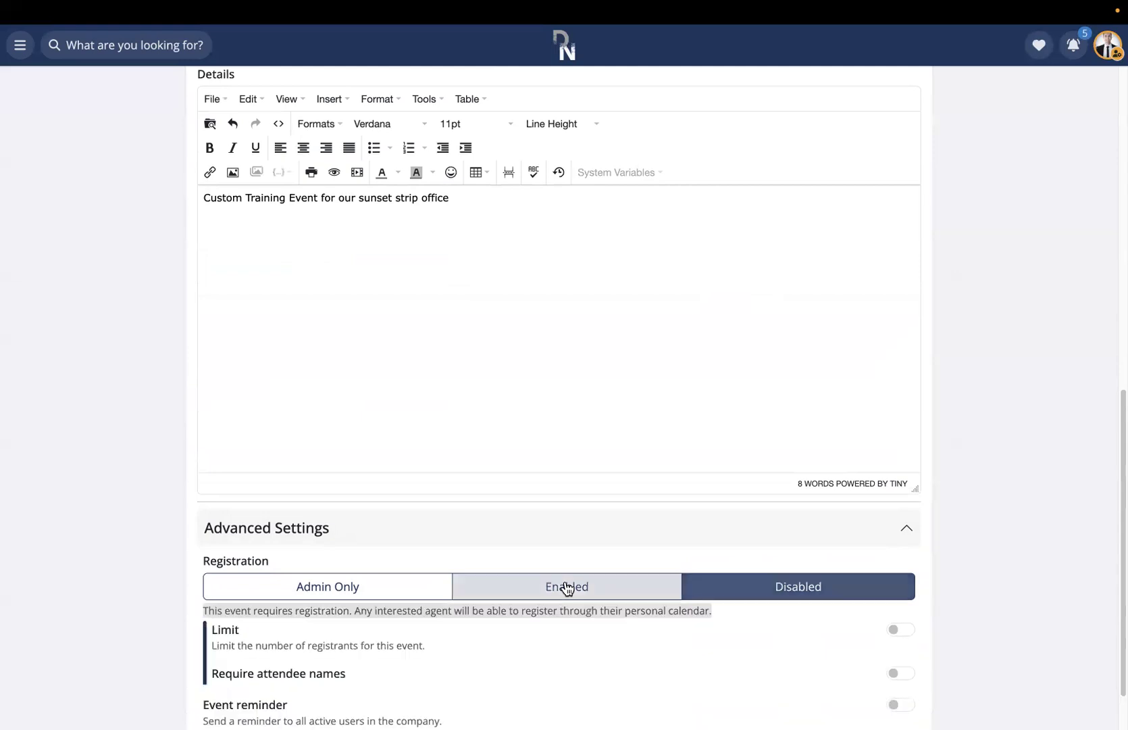
- Turn on the registration limit, enter 20 as the spaces per user, and allow registrants to join a waiting list
{"action": "scroll", "coordinate": [567, 587], "scroll_direction": "down", "scroll_amount": 6}
{"action": "scroll", "coordinate": [162, 294], "scroll_direction": "down", "scroll_amount": 1}
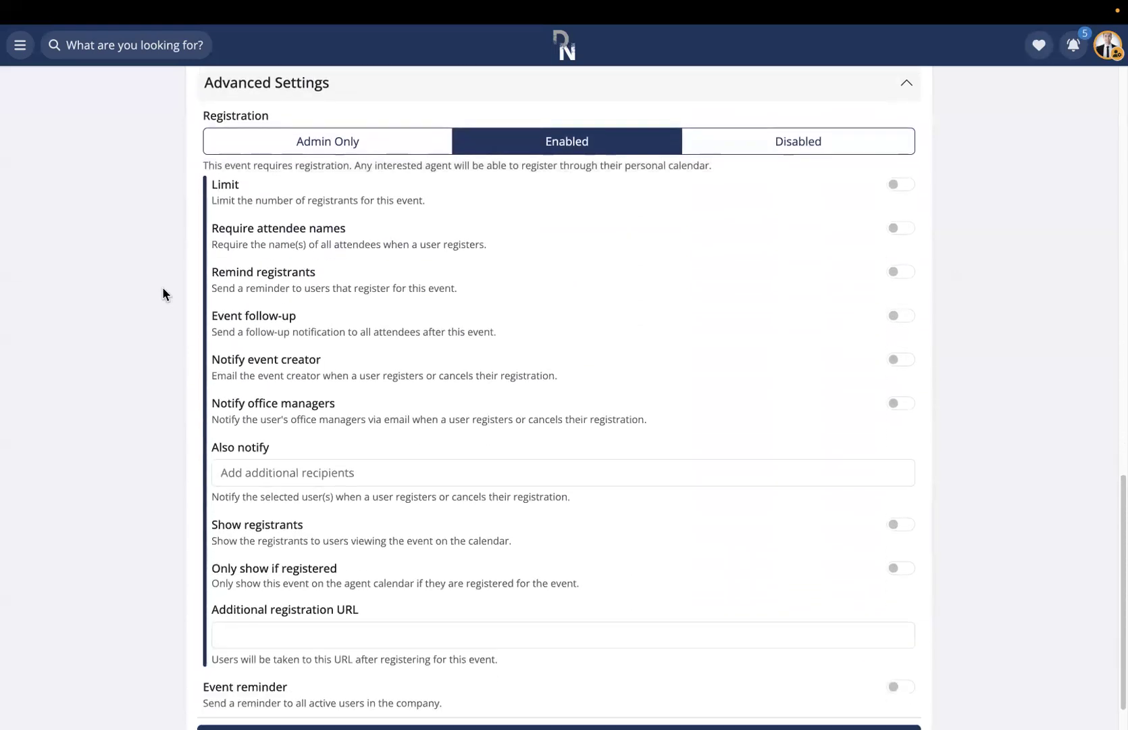
{"action": "left_click", "coordinate": [893, 176]}
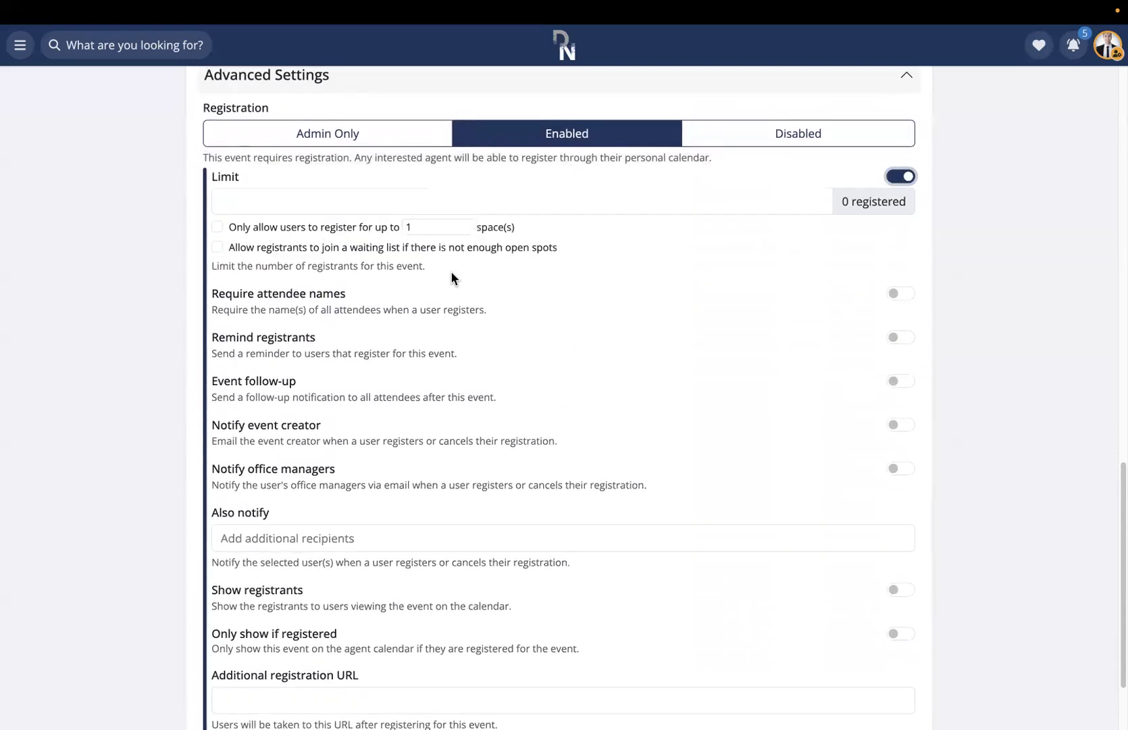
{"action": "left_click", "coordinate": [446, 227]}
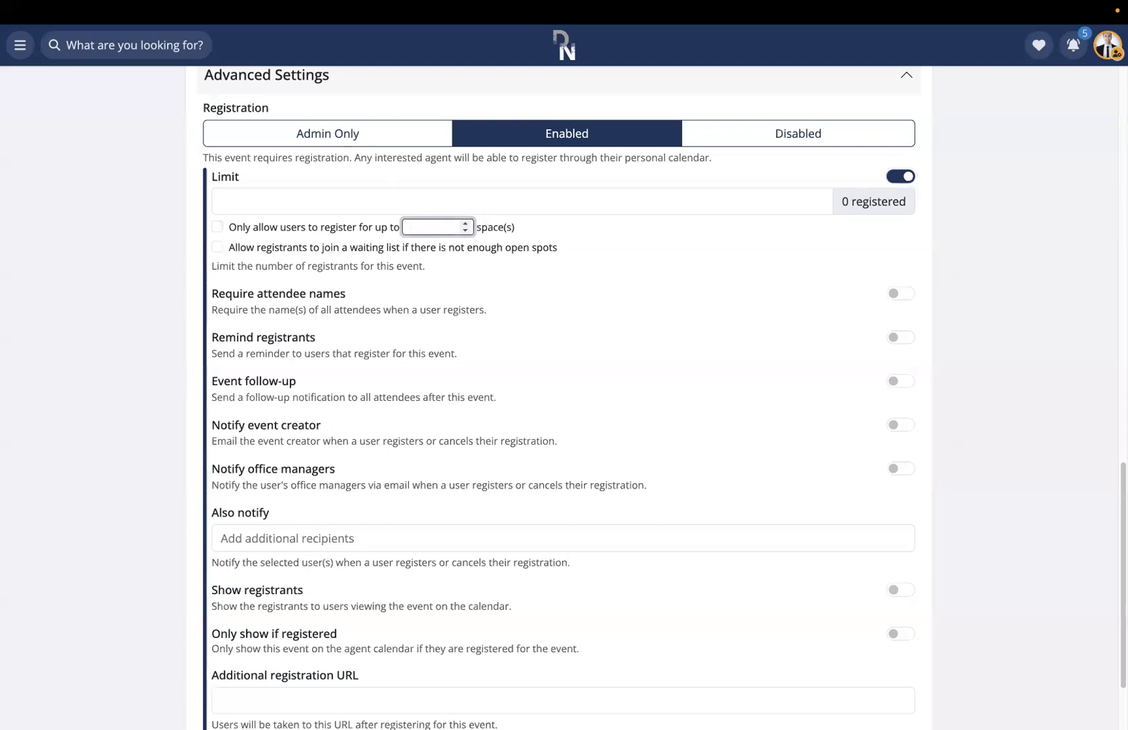
{"action": "left_click", "coordinate": [159, 281]}
{"action": "left_click", "coordinate": [218, 247]}
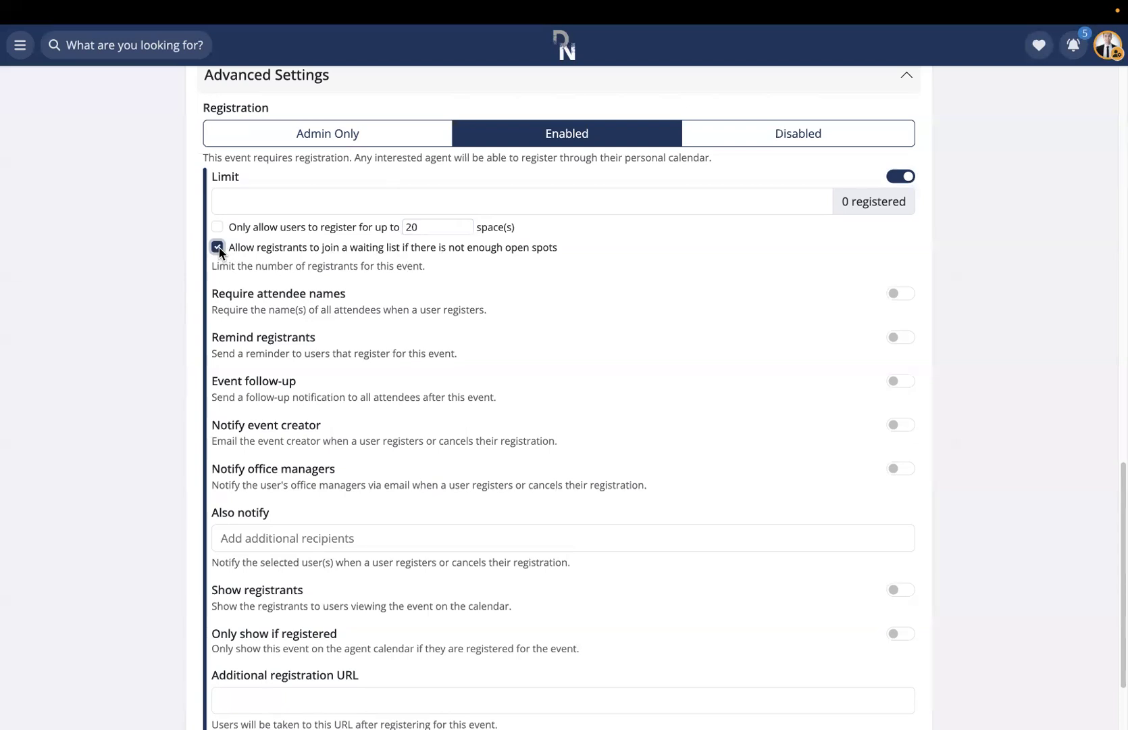
- Require attendee names and enable a registrant reminder 1 day and 1 hour before the event
{"action": "scroll", "coordinate": [504, 248], "scroll_direction": "down", "scroll_amount": 1}
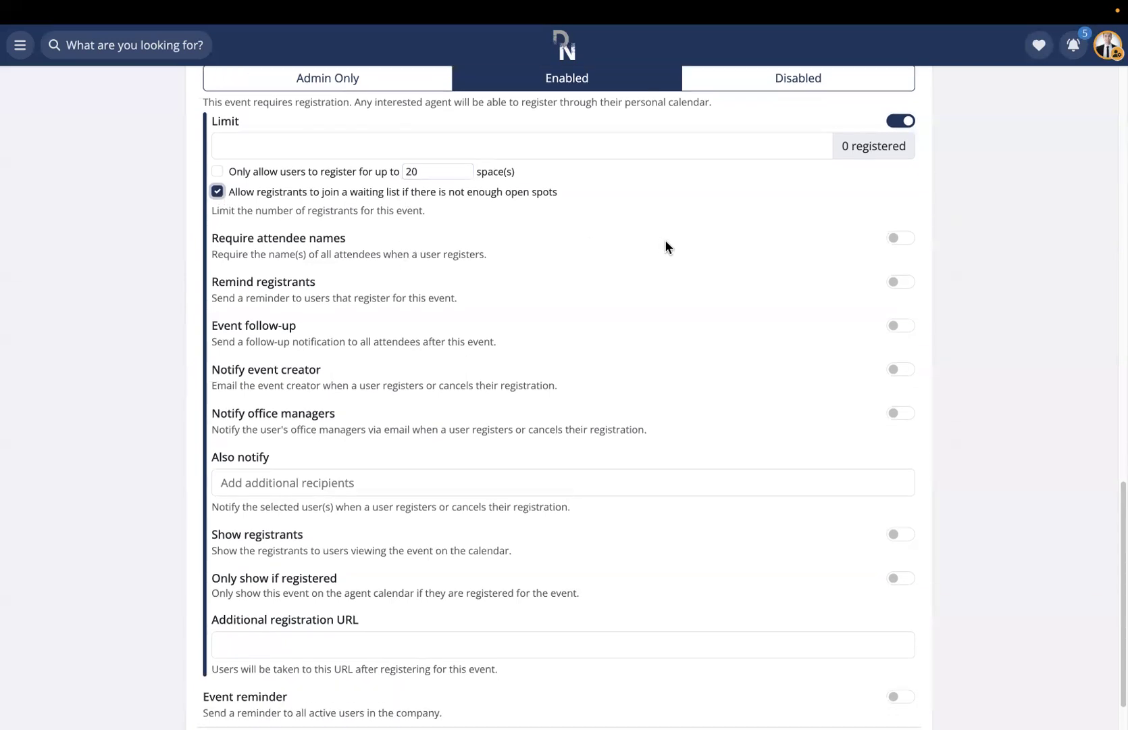
{"action": "scroll", "coordinate": [665, 246], "scroll_direction": "down", "scroll_amount": 1}
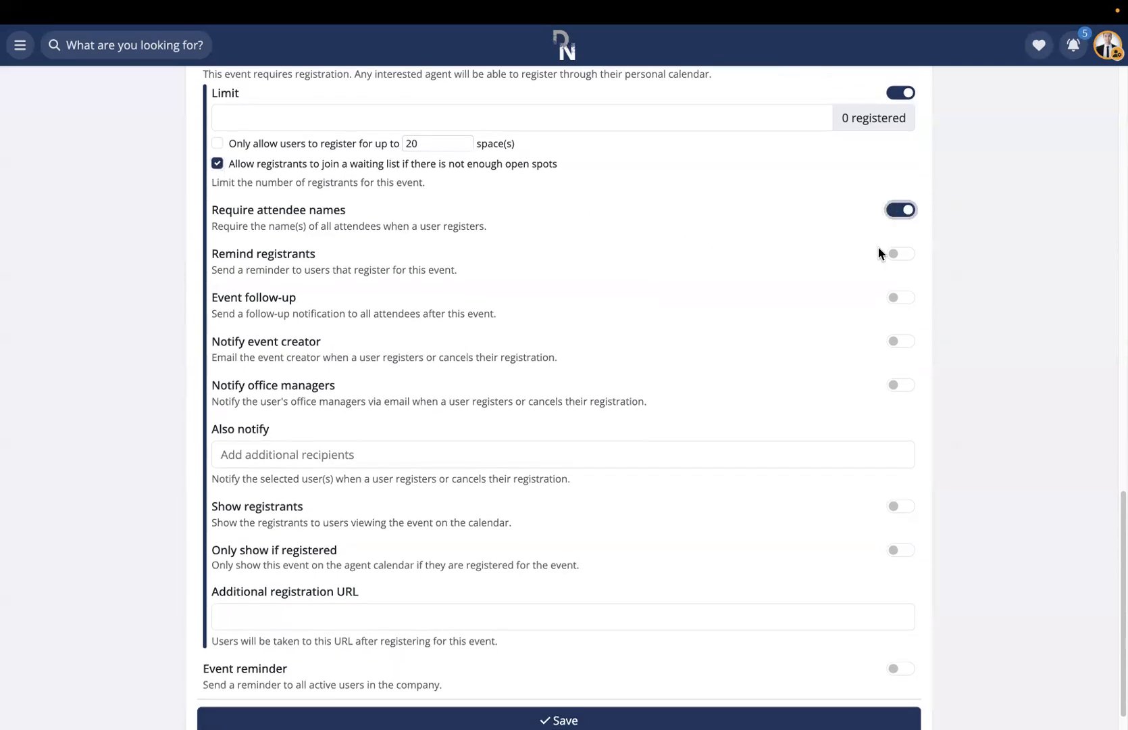
{"action": "left_click", "coordinate": [908, 256]}
{"action": "left_click", "coordinate": [378, 326]}
{"action": "key", "text": "BackSpace"}
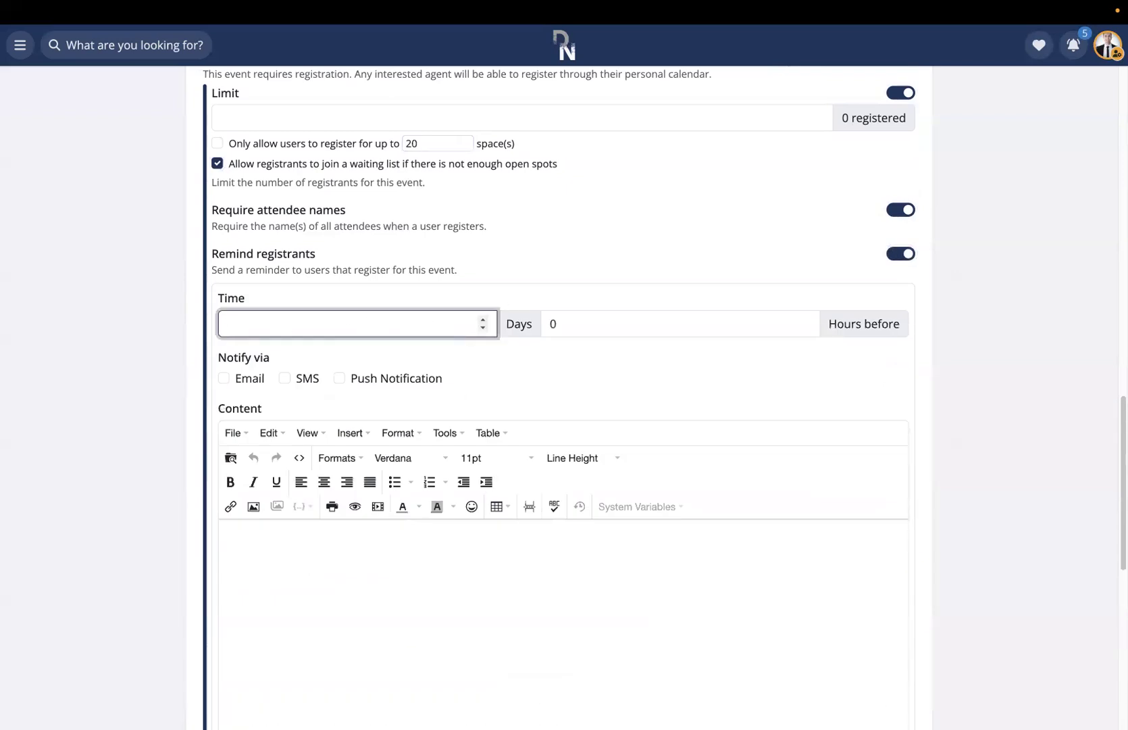
{"action": "left_click", "coordinate": [602, 331]}
{"action": "key", "text": "BackSpace"}
{"action": "type", "text": "1"}
{"action": "left_click", "coordinate": [616, 345]}
{"action": "left_click", "coordinate": [484, 324]}
{"action": "type", "text": "1"}
{"action": "left_click", "coordinate": [559, 328]}
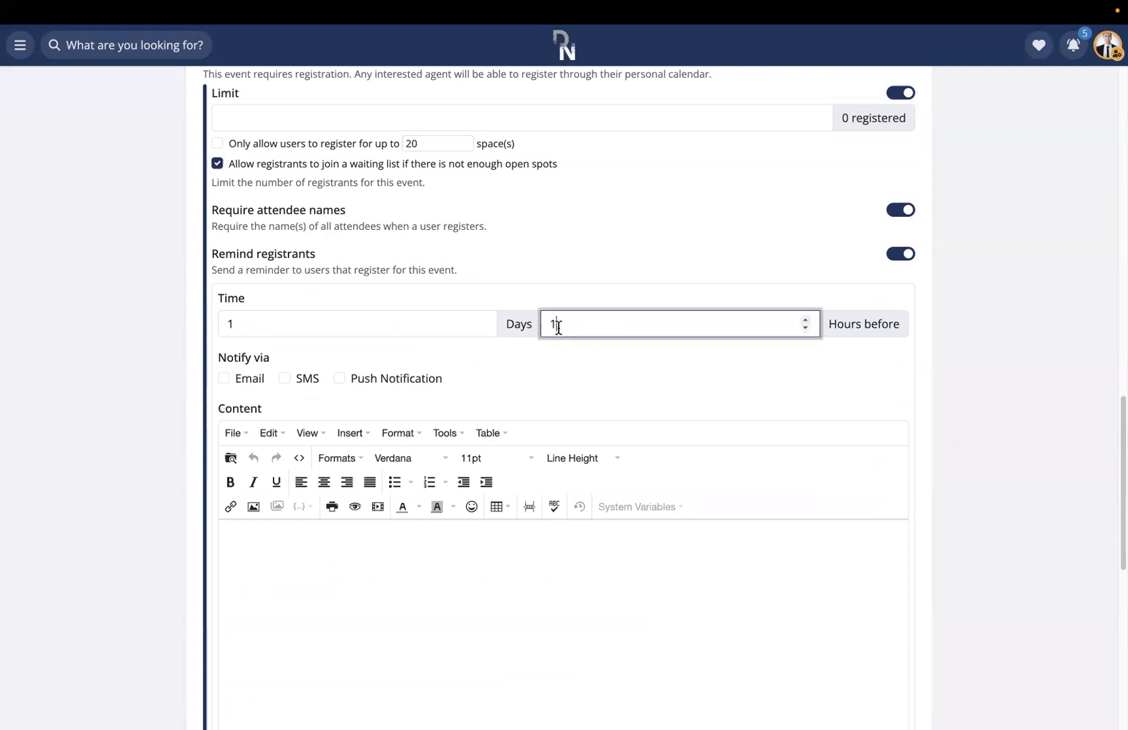
- Send the registrant reminder via Email, SMS and Push Notification with the content "Reminder for the upcoming training event"
{"action": "left_click", "coordinate": [241, 395]}
{"action": "left_click", "coordinate": [298, 379]}
{"action": "left_click", "coordinate": [387, 377]}
{"action": "scroll", "coordinate": [517, 376], "scroll_direction": "down", "scroll_amount": 4}
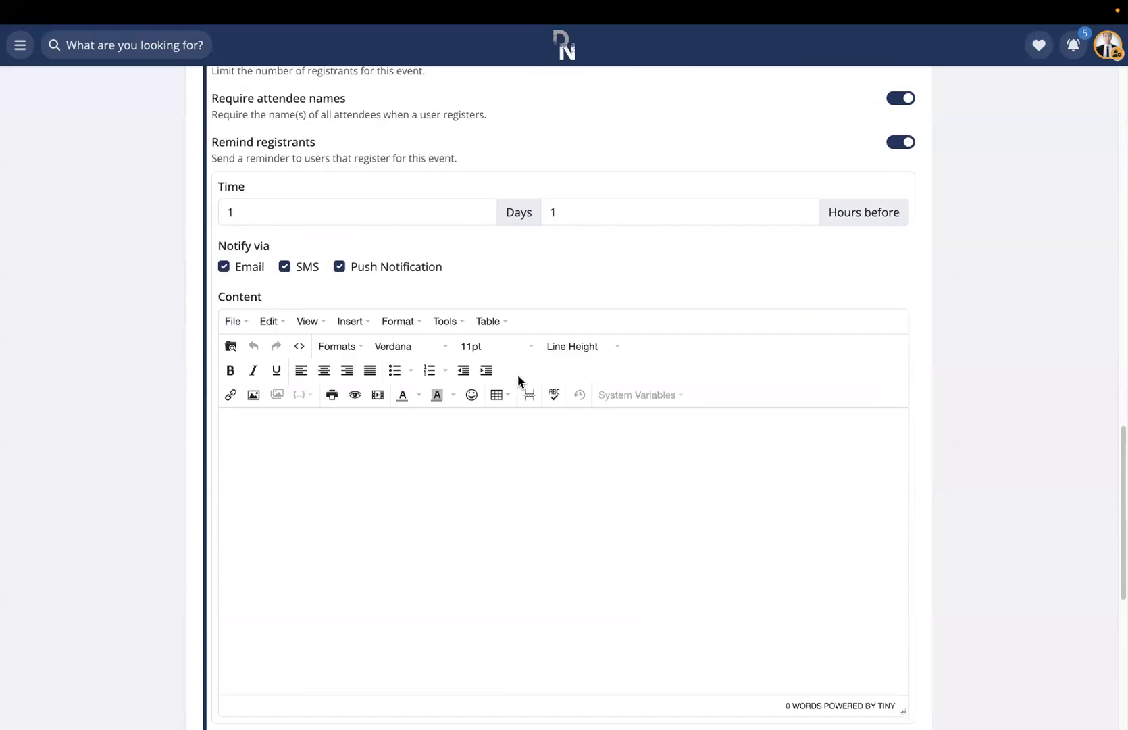
{"action": "type", "text": "Reminder"}
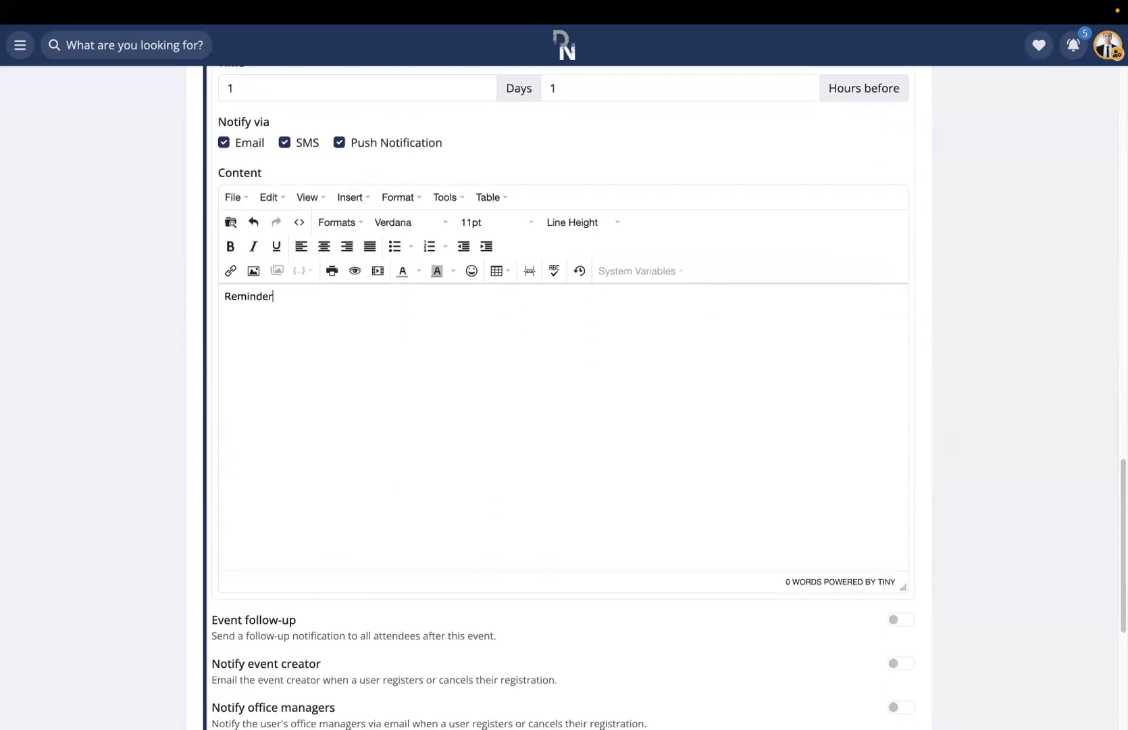
{"action": "type", "text": " for the upcoming training event"}
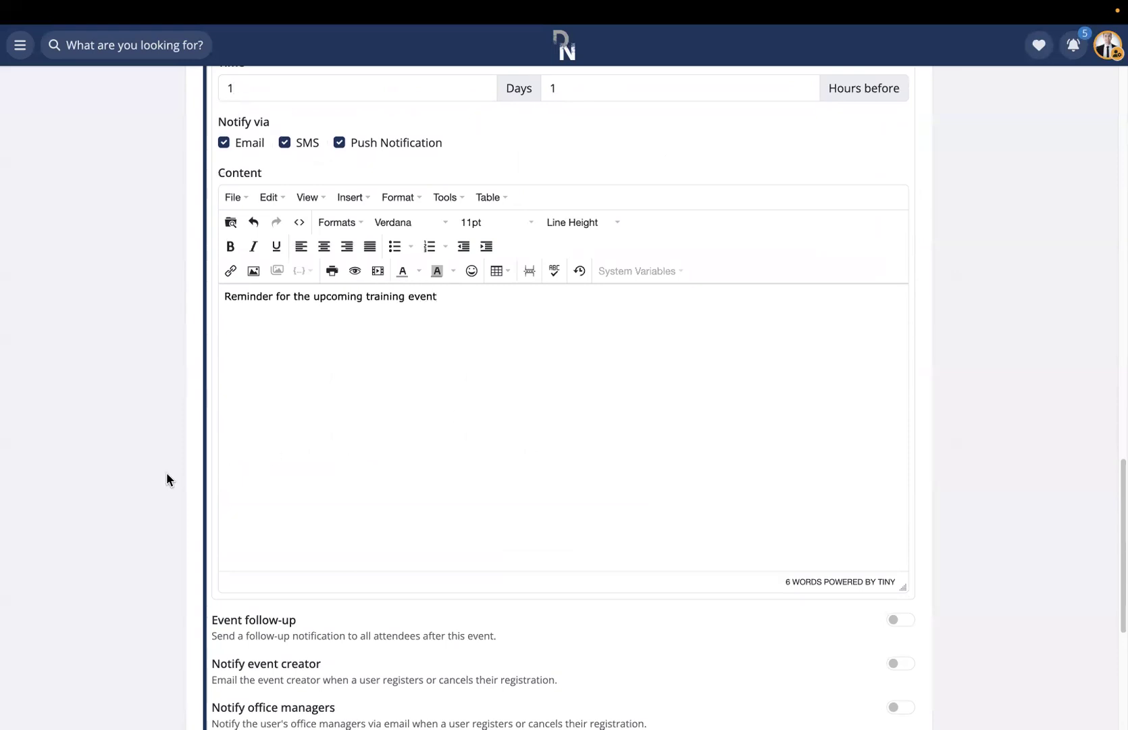
- Enable the event follow-up for 0 days and 3 hours after the event, notifying via Email only
{"action": "scroll", "coordinate": [166, 473], "scroll_direction": "down", "scroll_amount": 5}
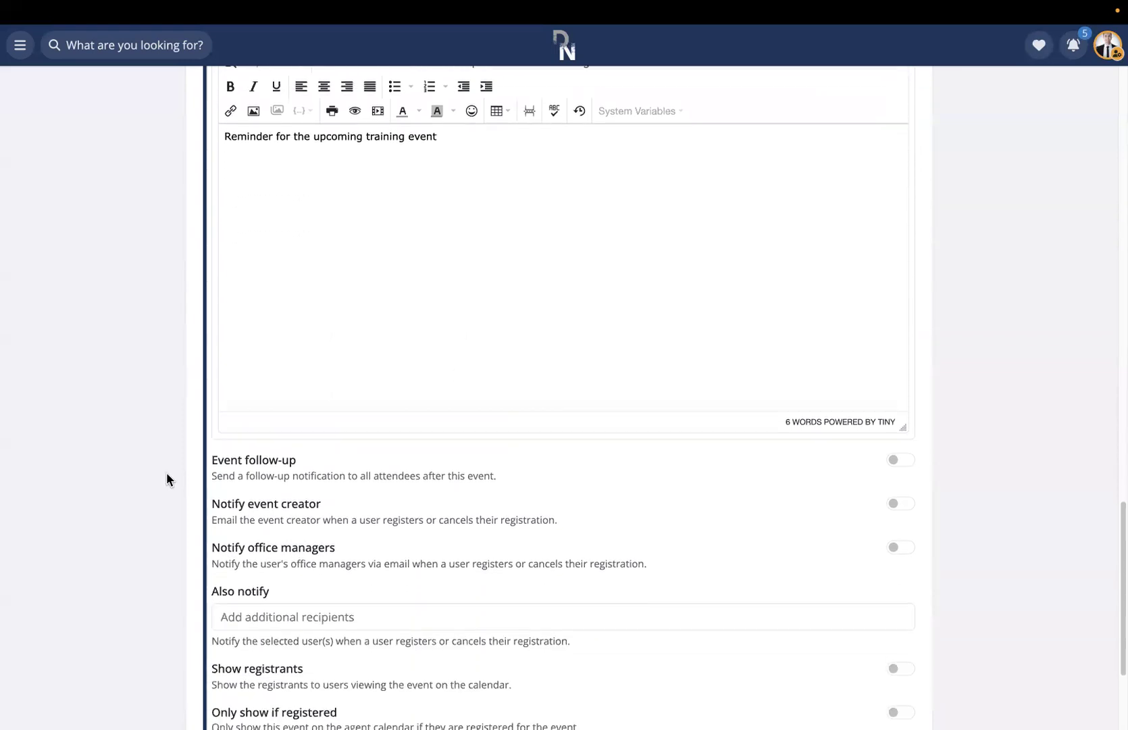
{"action": "scroll", "coordinate": [167, 473], "scroll_direction": "up", "scroll_amount": 7}
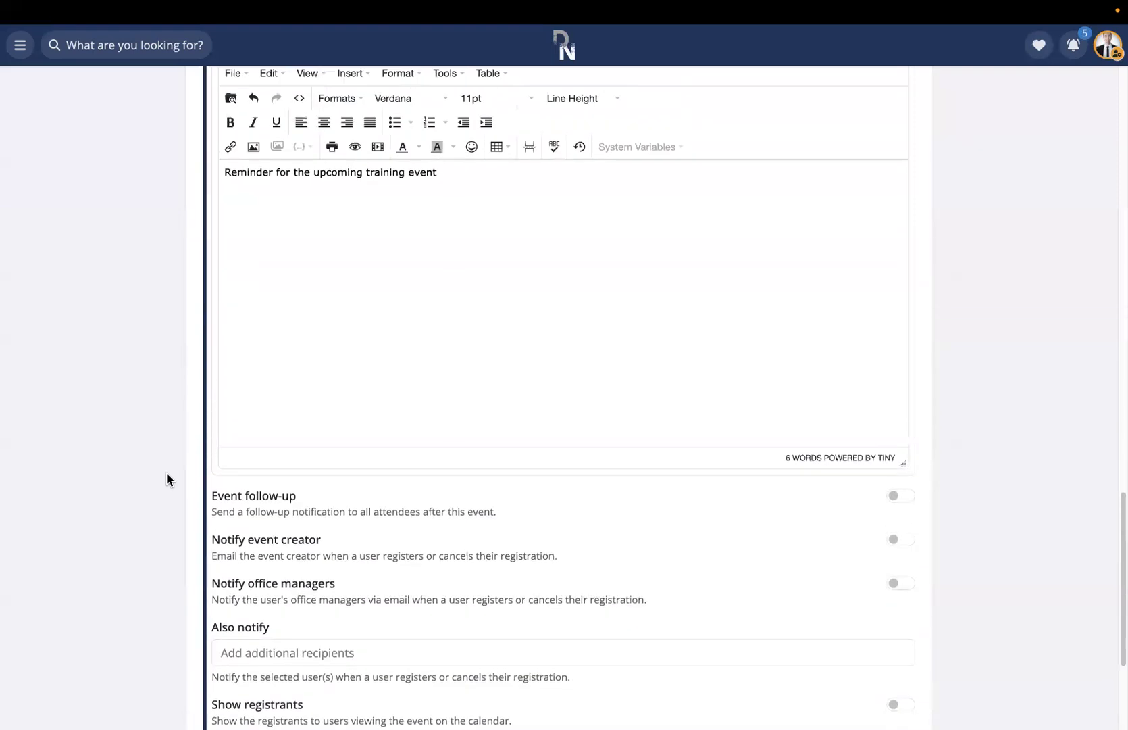
{"action": "scroll", "coordinate": [773, 236], "scroll_direction": "down", "scroll_amount": 7}
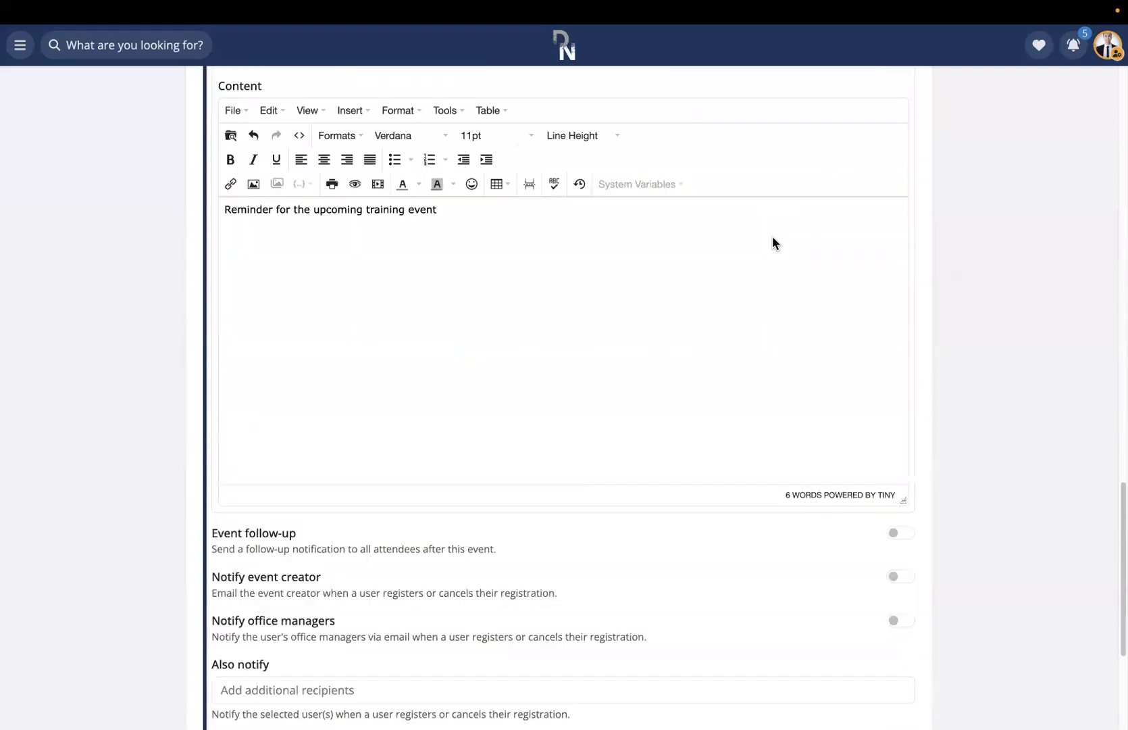
{"action": "left_click", "coordinate": [888, 269]}
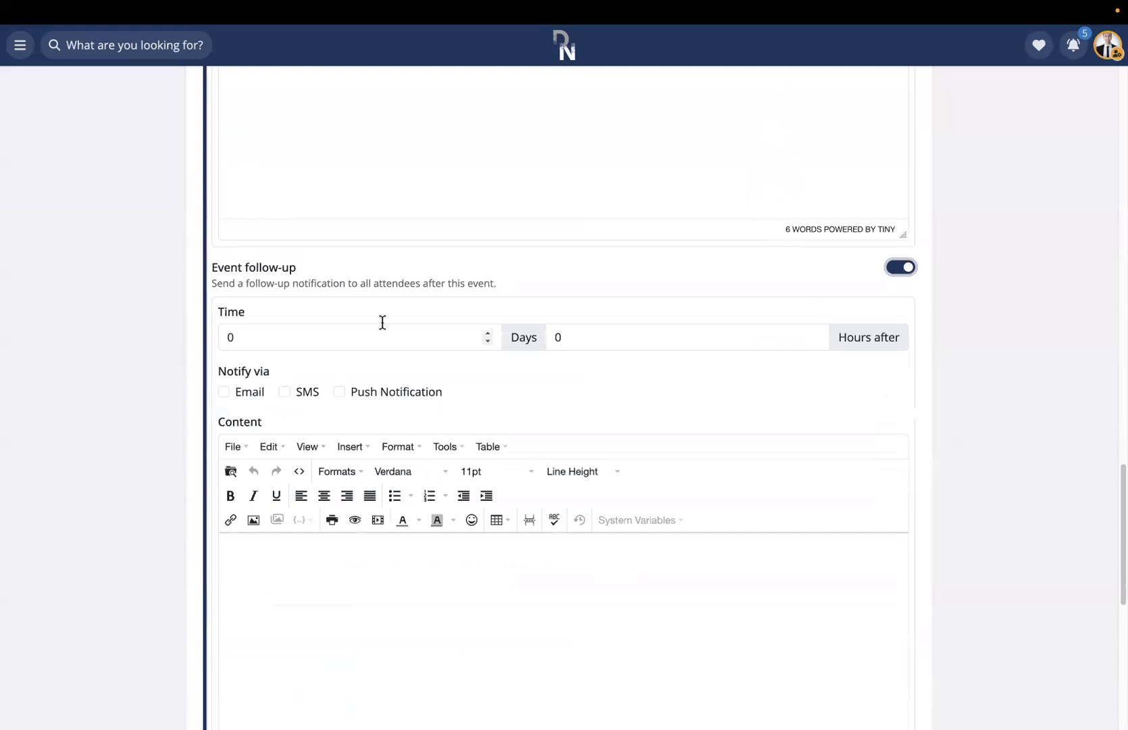
{"action": "left_click", "coordinate": [583, 338]}
{"action": "key", "text": "BackSpace"}
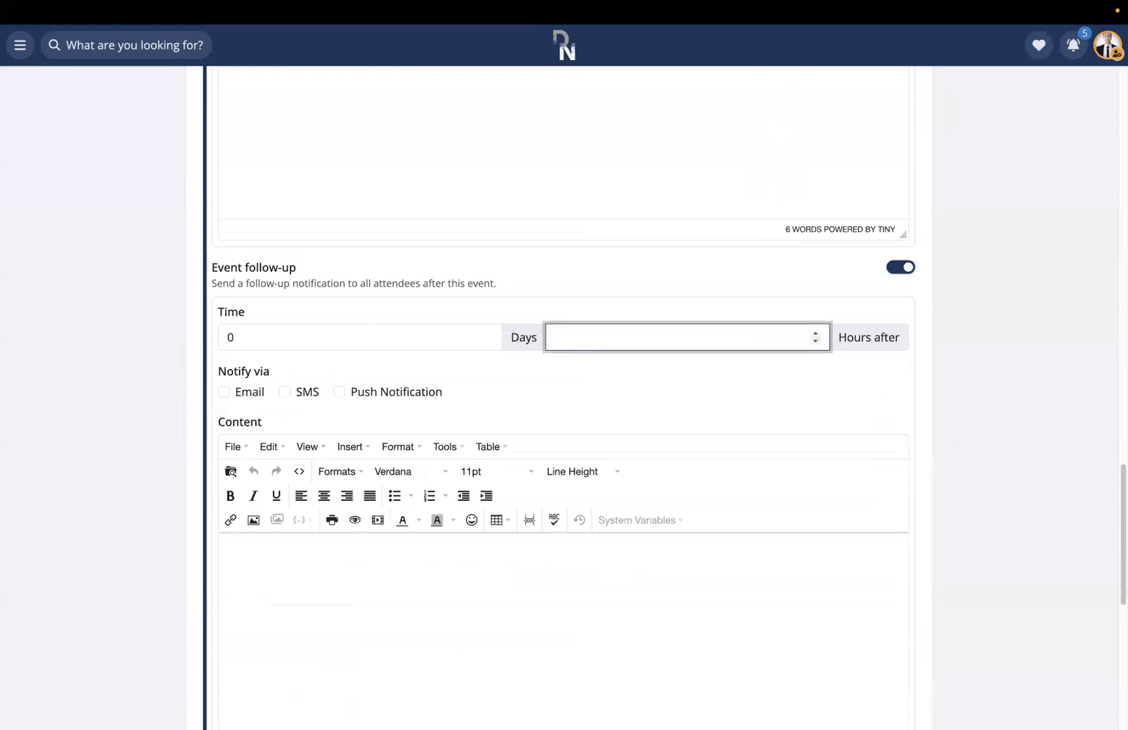
{"action": "type", "text": "3"}
{"action": "left_click", "coordinate": [226, 394]}
- Enter "please provide us some feedback on the event" as the follow-up content
{"action": "scroll", "coordinate": [505, 425], "scroll_direction": "down", "scroll_amount": 2}
{"action": "scroll", "coordinate": [503, 428], "scroll_direction": "down", "scroll_amount": 1}
{"action": "left_click", "coordinate": [471, 428]}
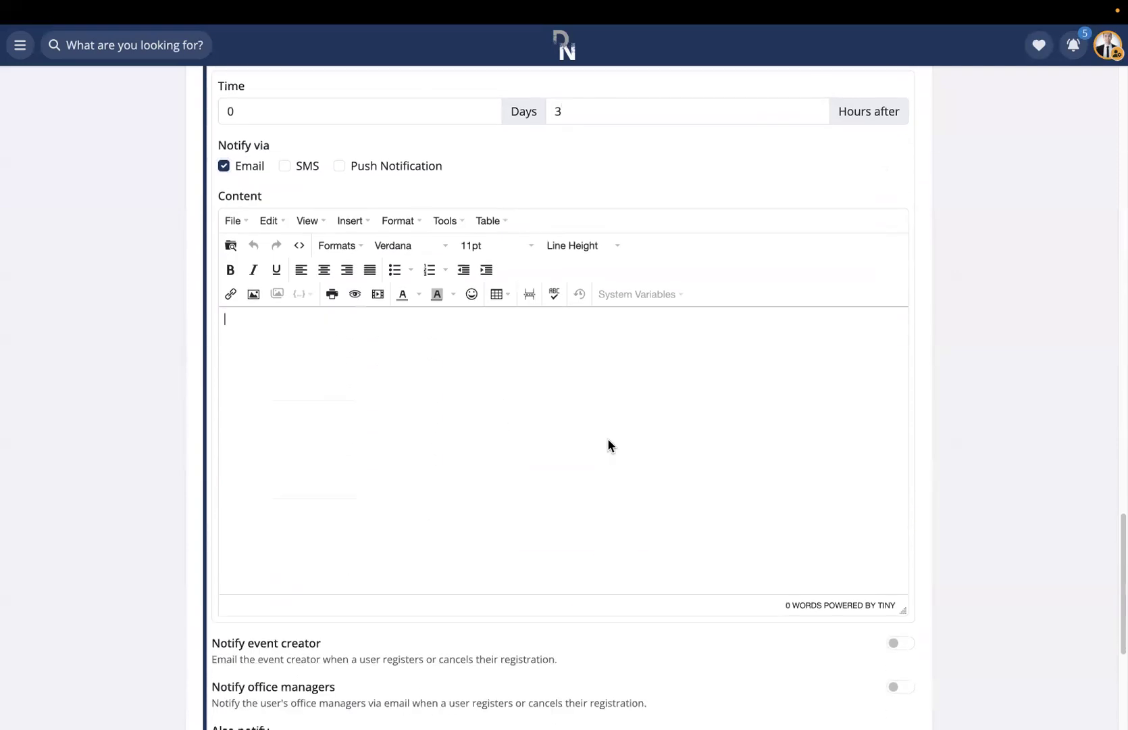
{"action": "type", "text": "please provide us some"}
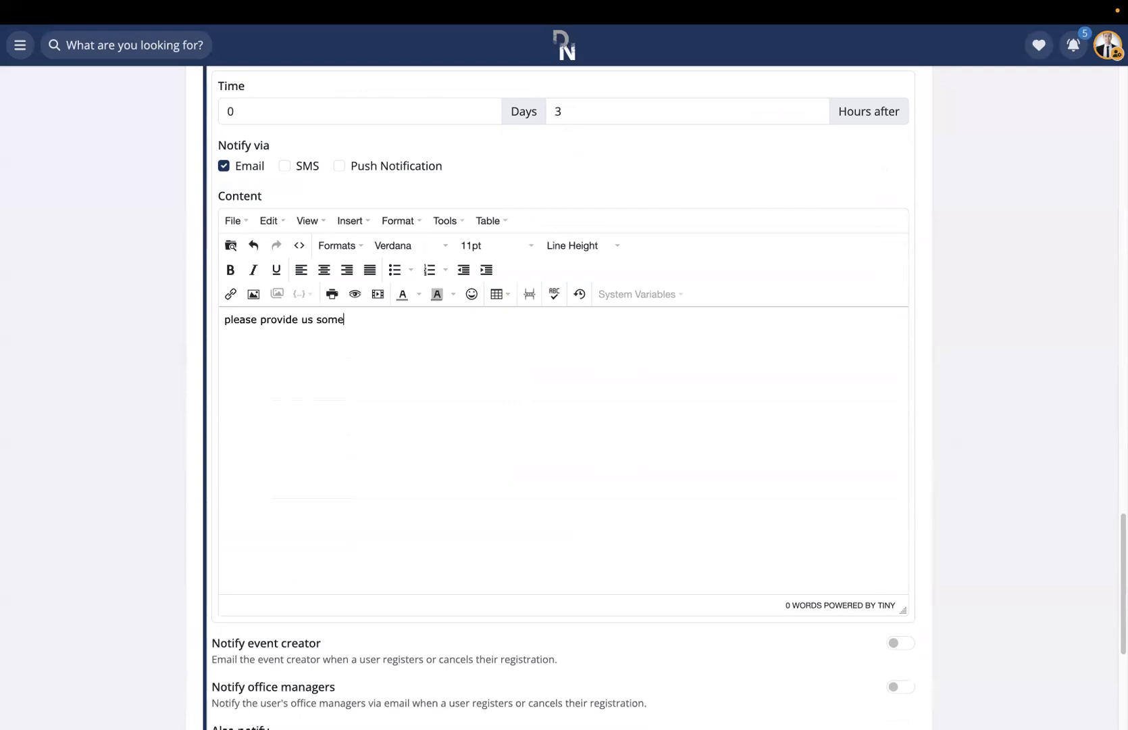
{"action": "type", "text": " feedback on the event"}
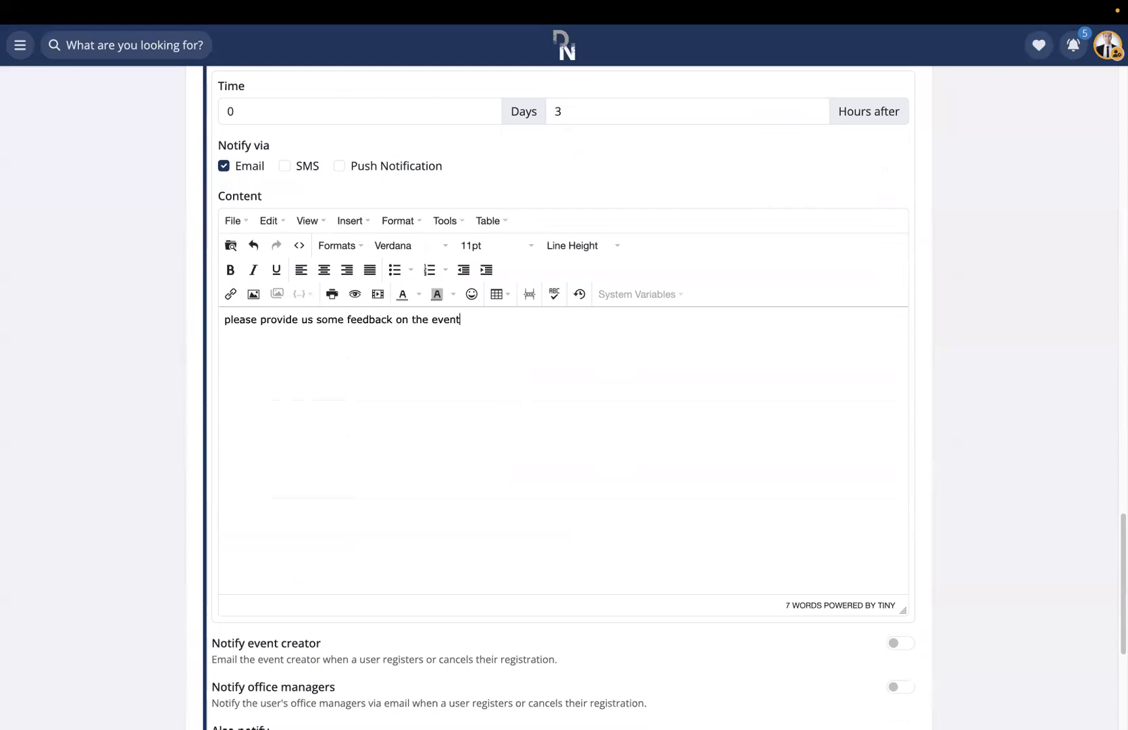
- Turn on registration and cancellation notifications for the event creator and the office managers
{"action": "scroll", "coordinate": [148, 556], "scroll_direction": "down", "scroll_amount": 5}
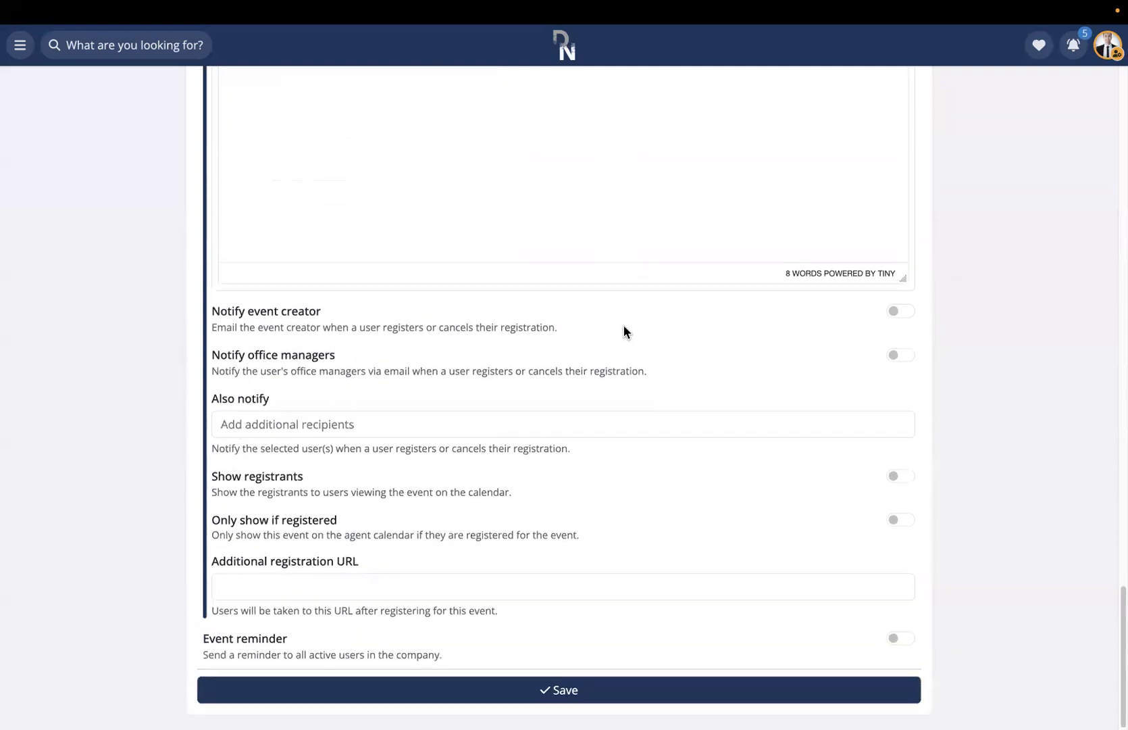
{"action": "left_click_drag", "start_coordinate": [204, 322], "coordinate": [566, 343]}
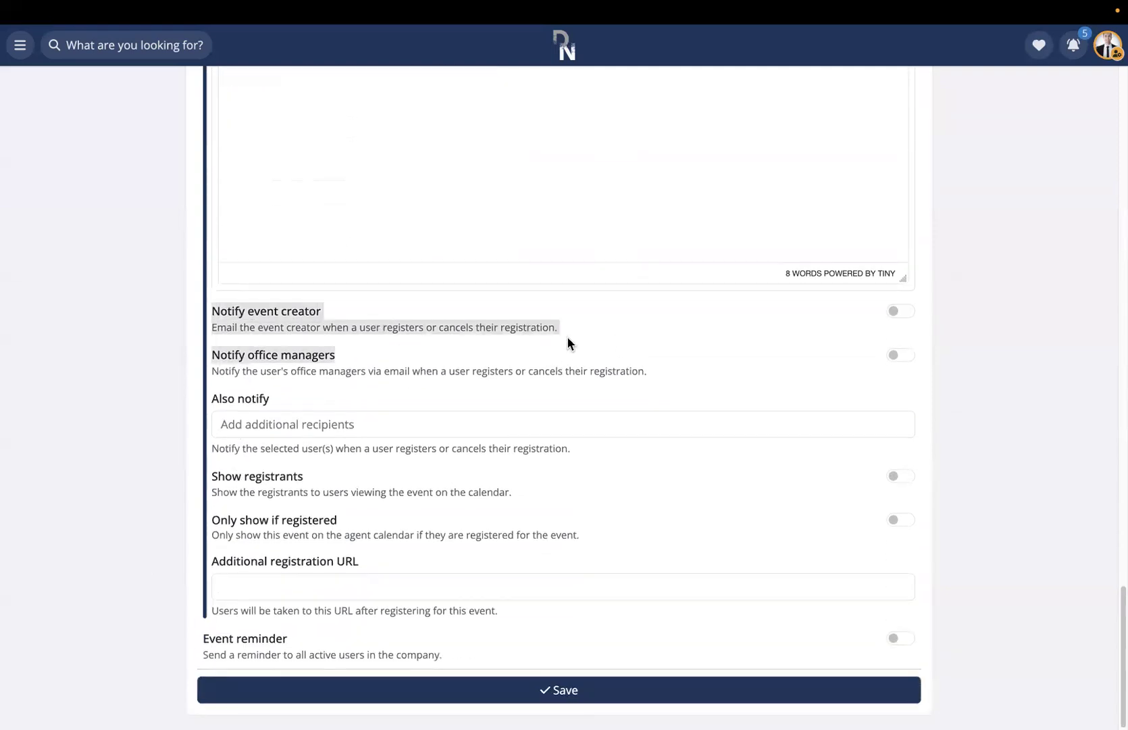
{"action": "left_click", "coordinate": [567, 338]}
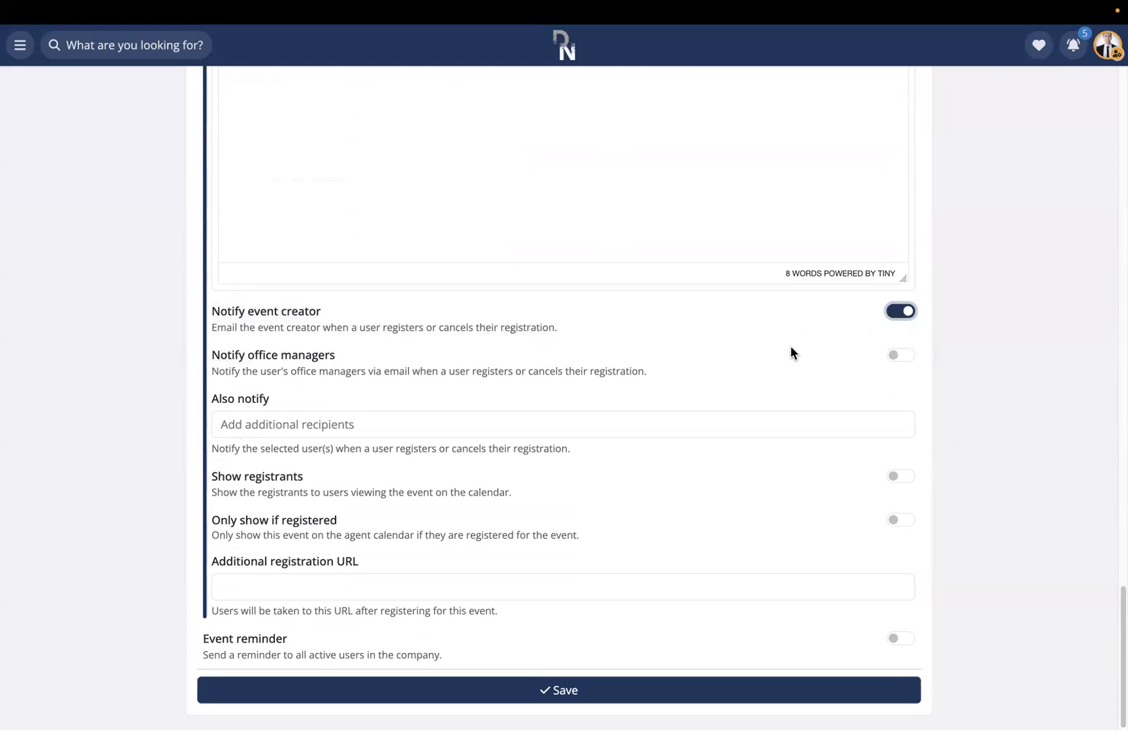
{"action": "left_click", "coordinate": [899, 354]}
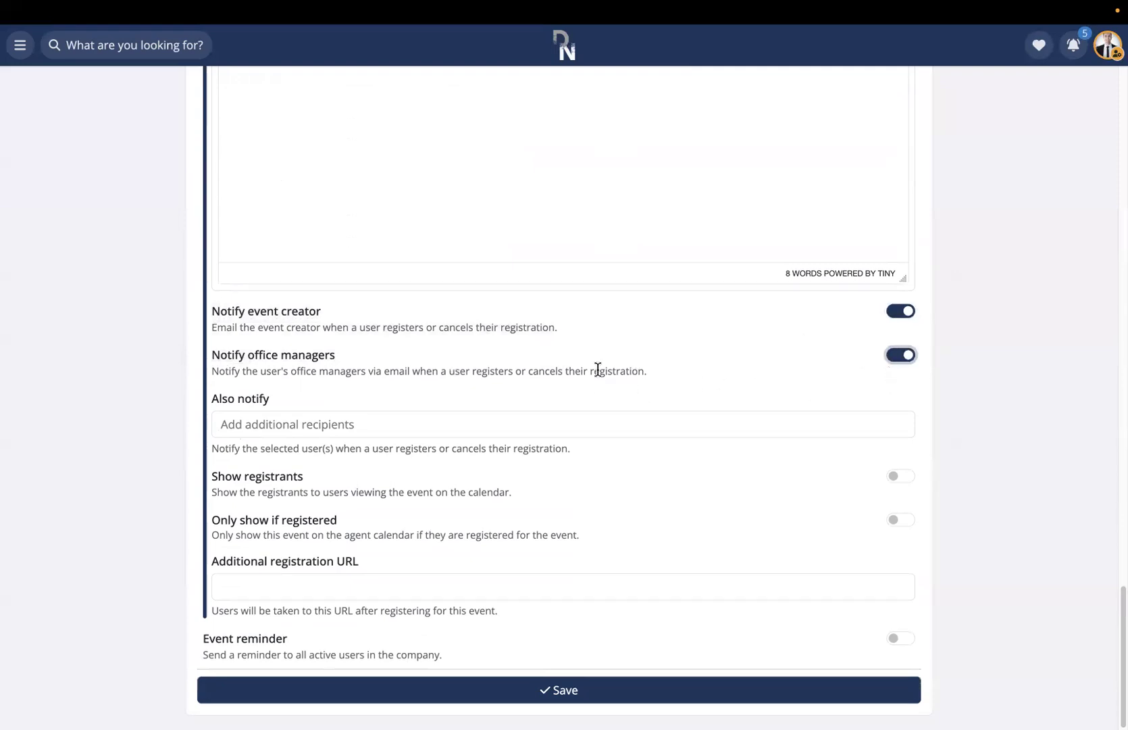
- Add an admin user as an additional recipient of the registration and cancellation notifications, keeping the registrants hidden
{"action": "left_click", "coordinate": [315, 425]}
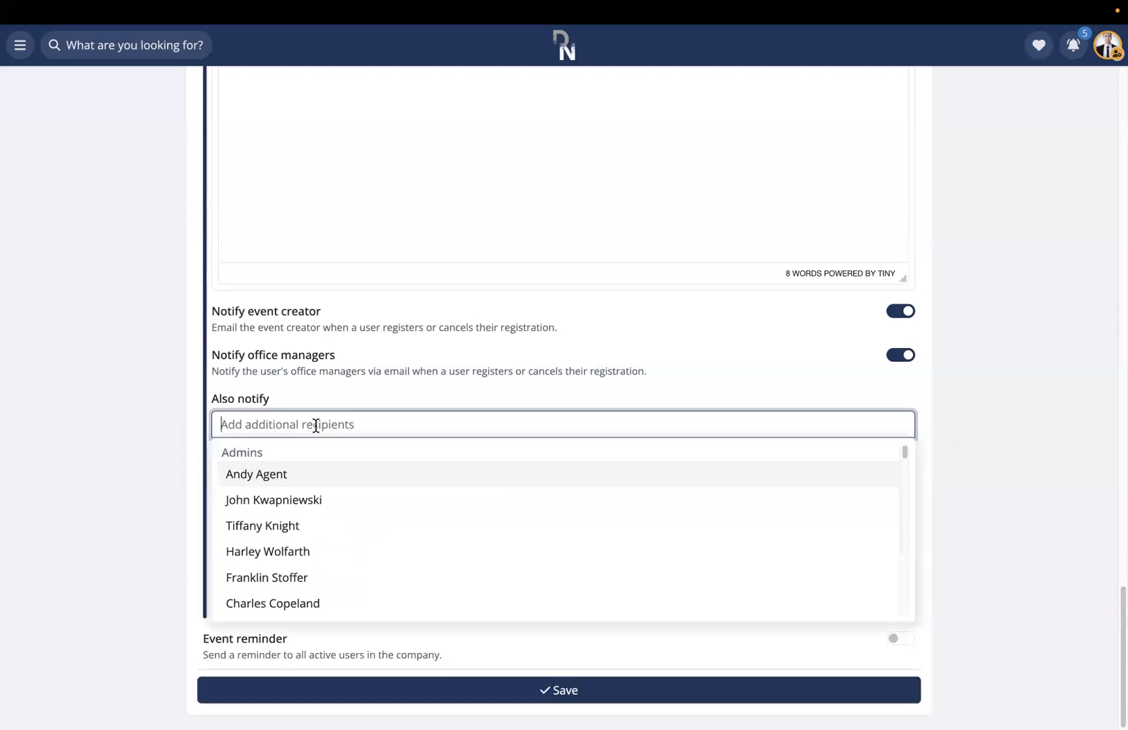
{"action": "left_click", "coordinate": [274, 527]}
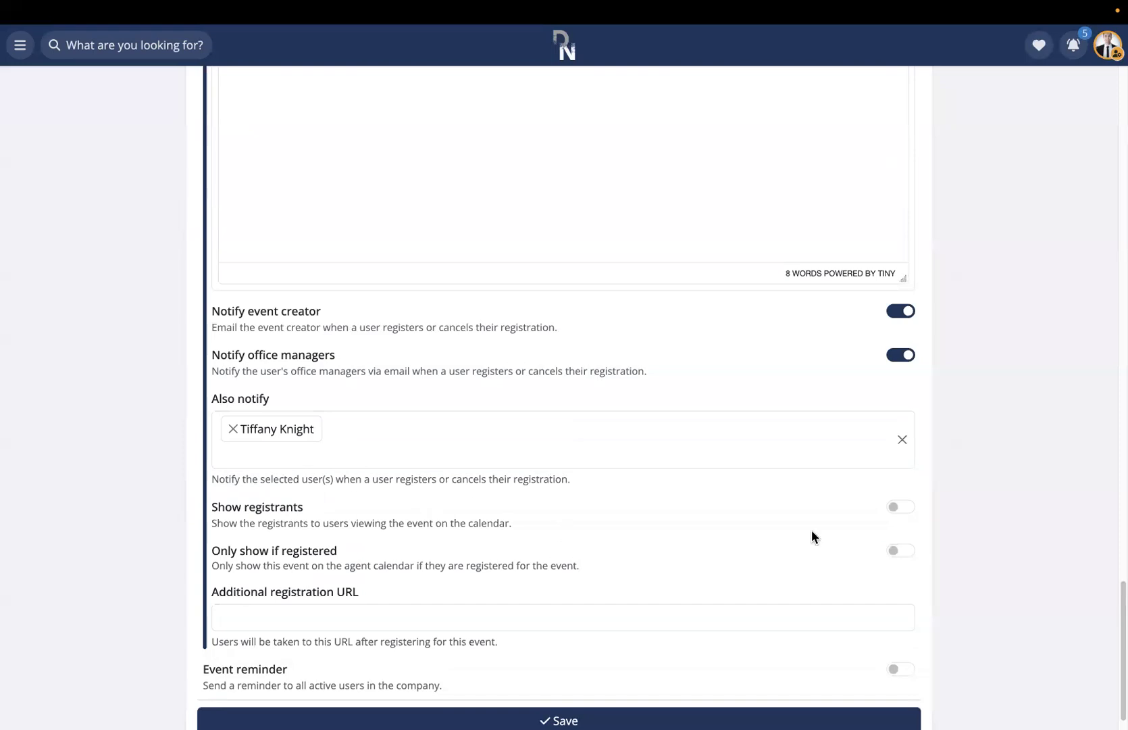
{"action": "left_click", "coordinate": [902, 508]}
{"action": "scroll", "coordinate": [746, 578], "scroll_direction": "down", "scroll_amount": 1}
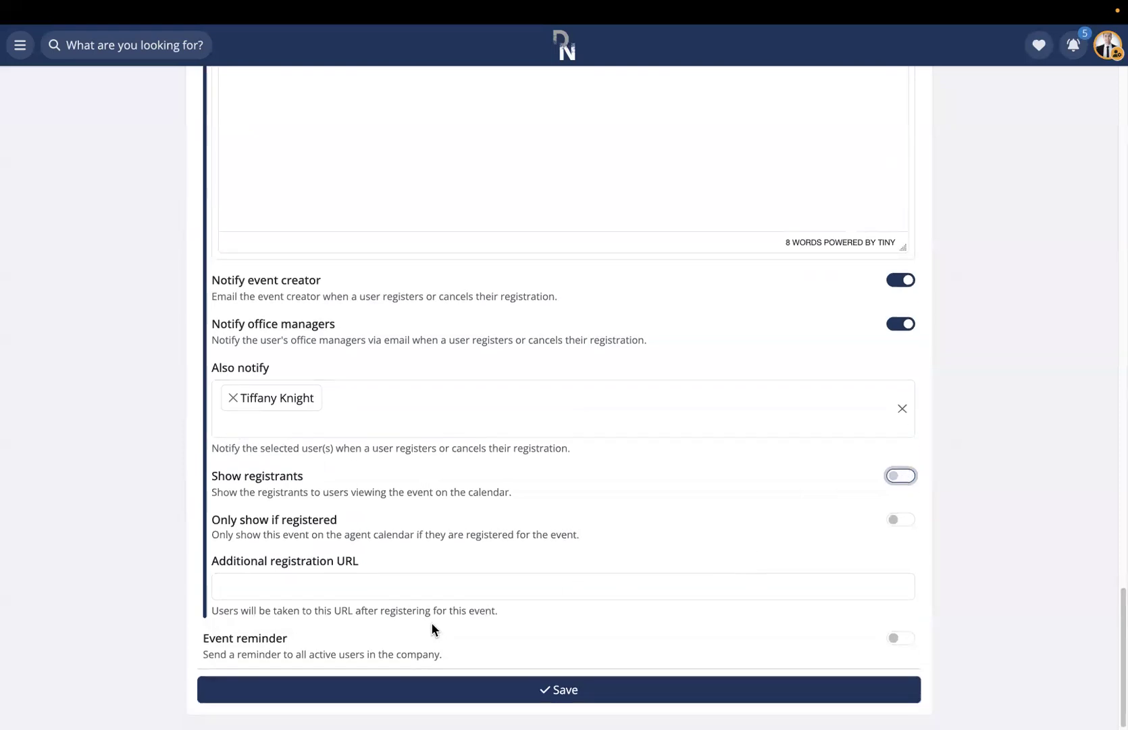
{"action": "left_click", "coordinate": [273, 591]}
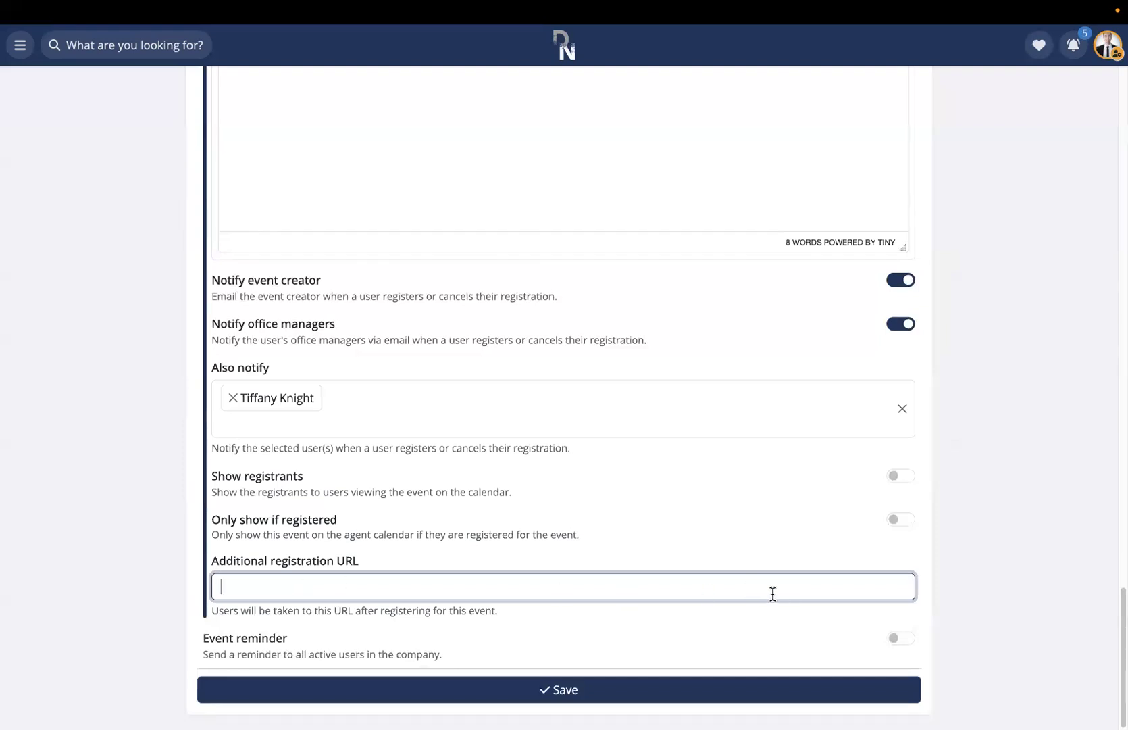
- Enable the company-wide event reminder for 1 day and 0 hours before the event, notifying via Email, SMS and Push Notification
{"action": "left_click", "coordinate": [891, 638]}
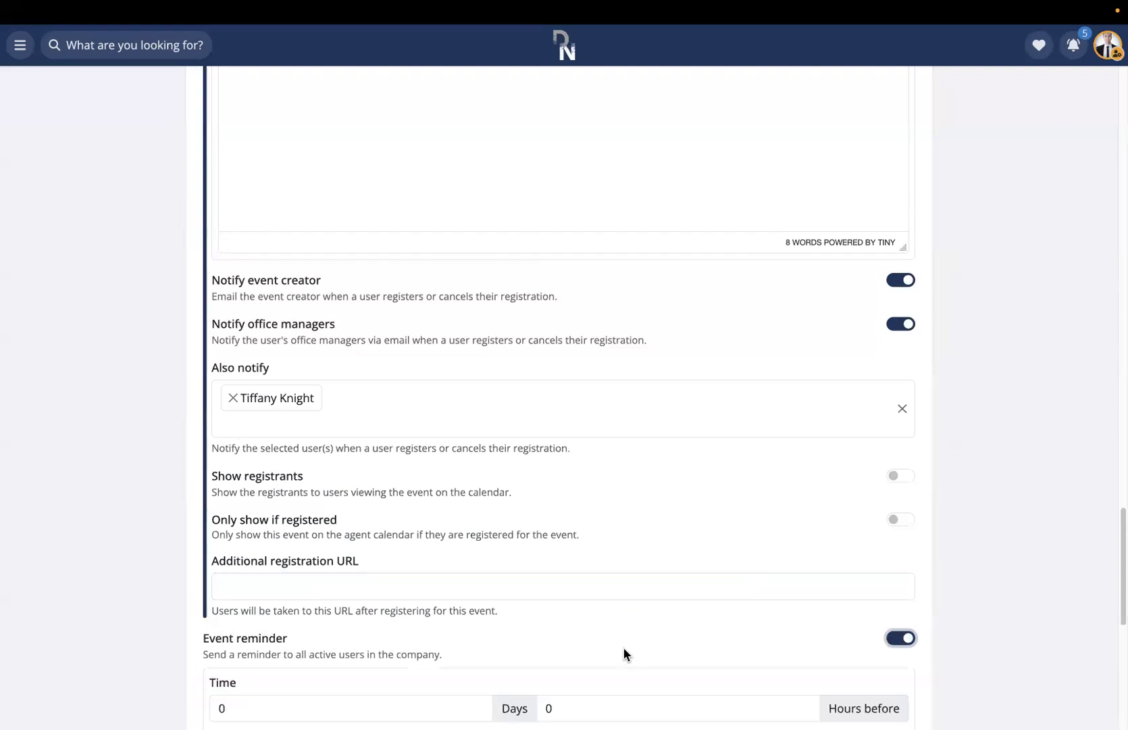
{"action": "scroll", "coordinate": [623, 650], "scroll_direction": "down", "scroll_amount": 8}
{"action": "scroll", "coordinate": [623, 647], "scroll_direction": "up", "scroll_amount": 1}
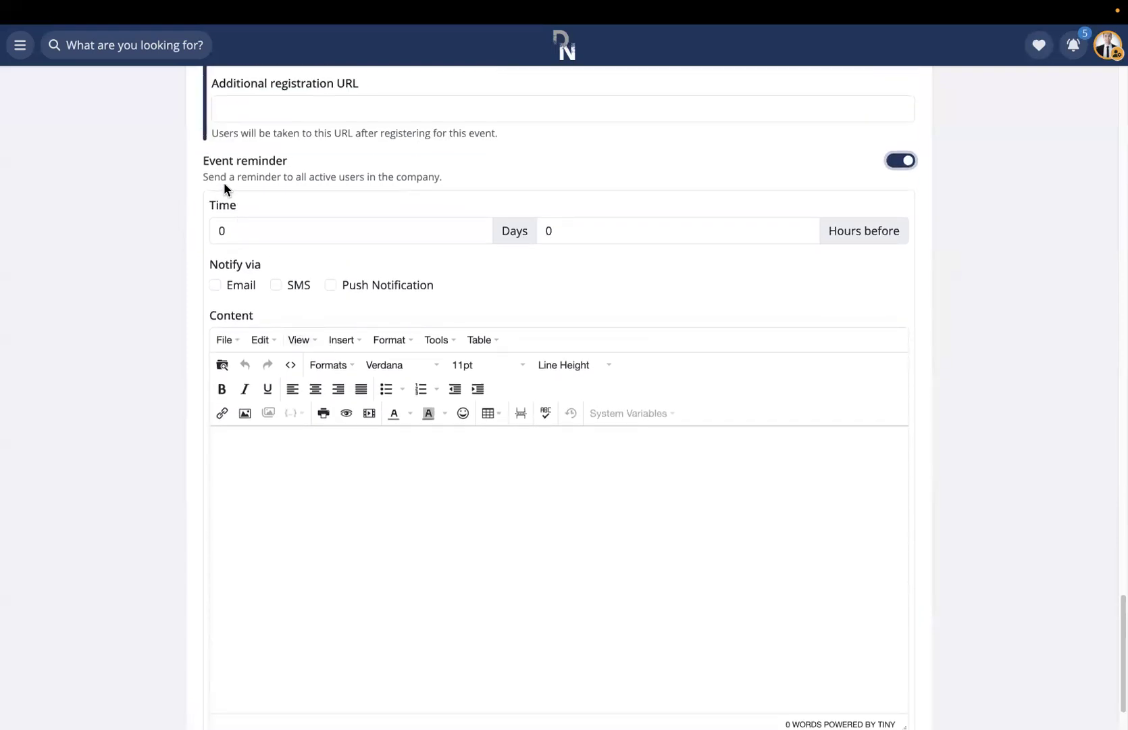
{"action": "left_click_drag", "start_coordinate": [199, 171], "coordinate": [461, 177]}
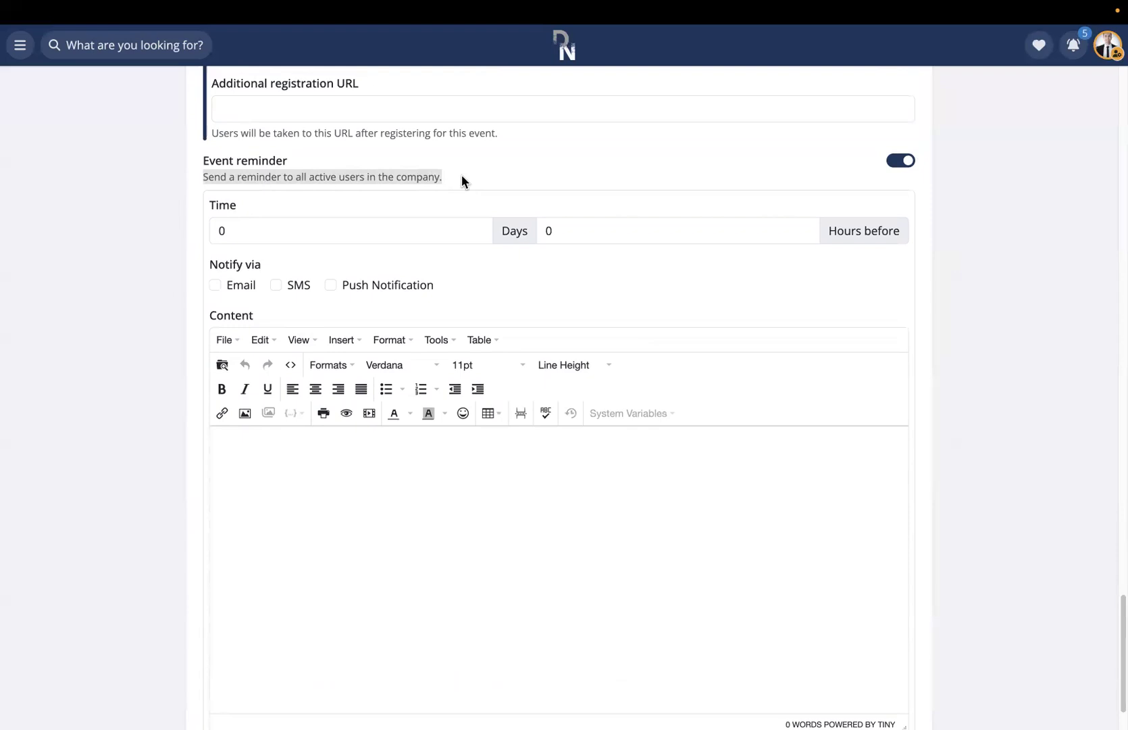
{"action": "left_click", "coordinate": [401, 236]}
{"action": "key", "text": "BackSpace"}
{"action": "type", "text": "1"}
{"action": "left_click", "coordinate": [575, 263]}
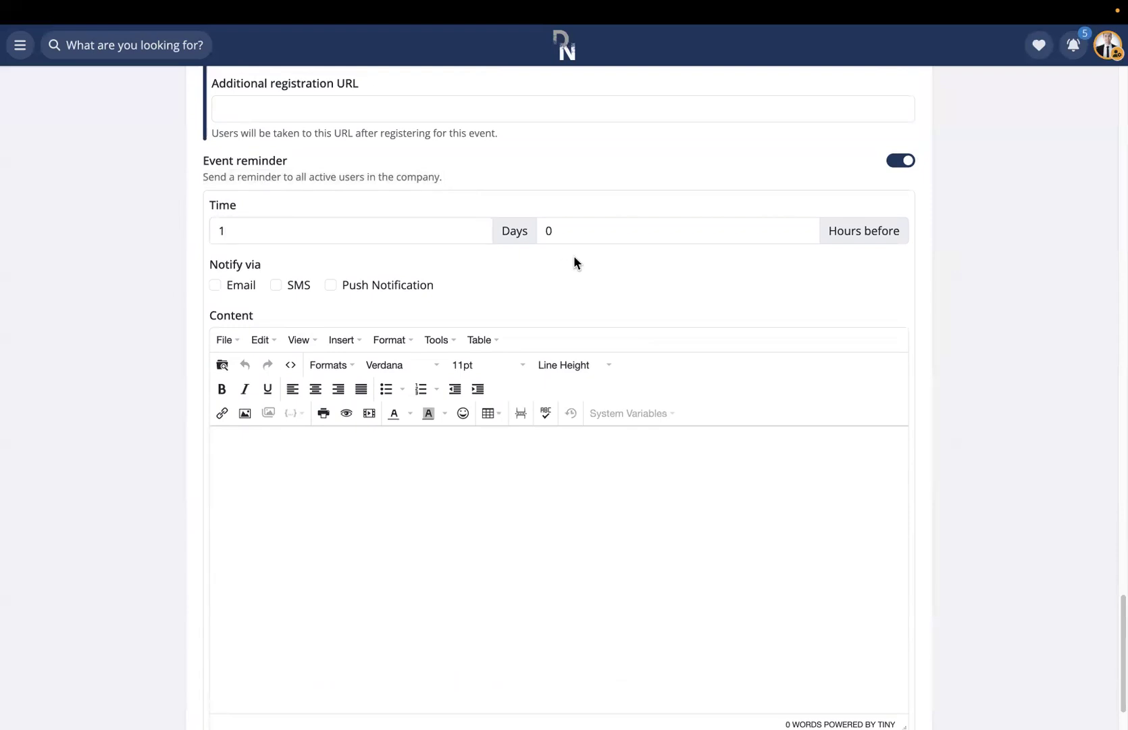
{"action": "left_click", "coordinate": [232, 286]}
{"action": "left_click", "coordinate": [290, 285]}
{"action": "left_click", "coordinate": [366, 284]}
- Review the new event's registration, reminder, follow-up and general settings, and return to the calendar without saving
{"action": "scroll", "coordinate": [635, 419], "scroll_direction": "down", "scroll_amount": 2}
{"action": "scroll", "coordinate": [549, 415], "scroll_direction": "up", "scroll_amount": 10}
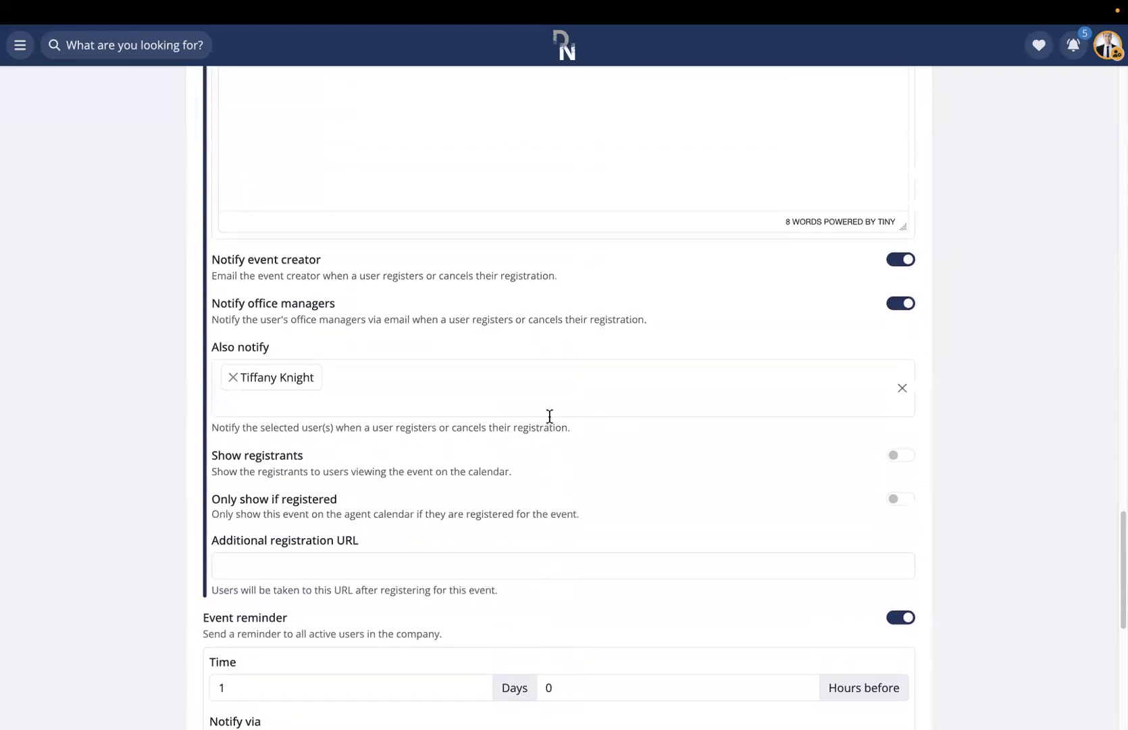
{"action": "scroll", "coordinate": [549, 416], "scroll_direction": "up", "scroll_amount": 8}
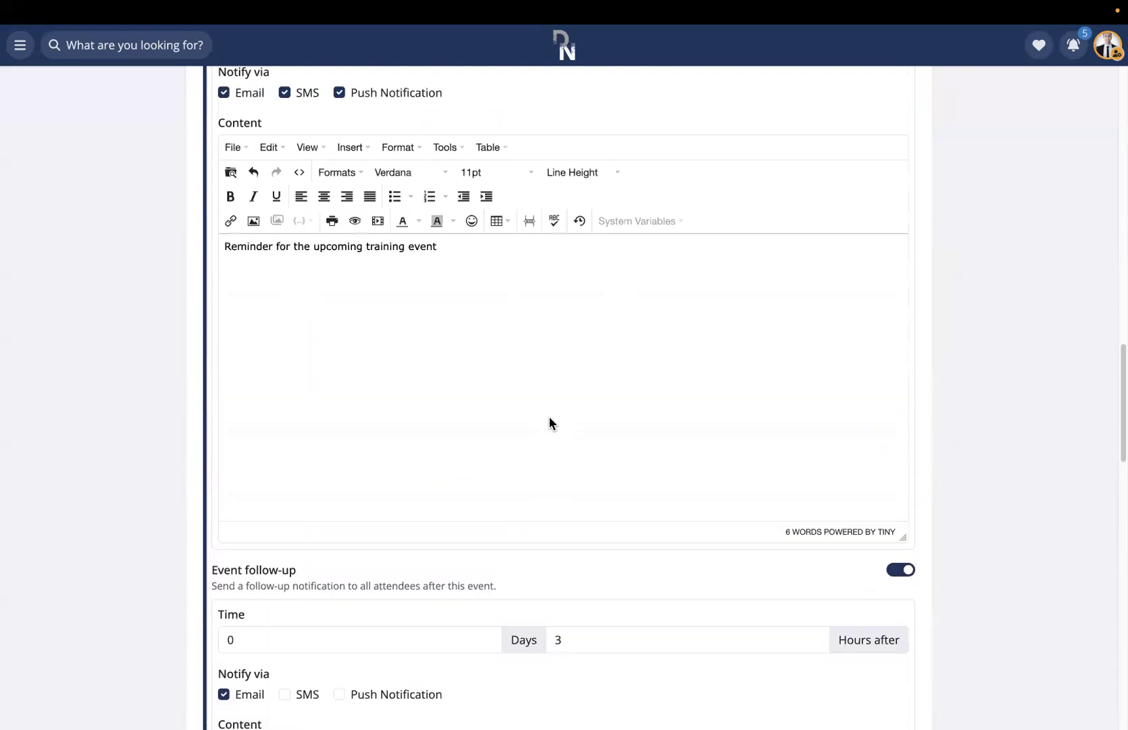
{"action": "scroll", "coordinate": [550, 423], "scroll_direction": "up", "scroll_amount": 5}
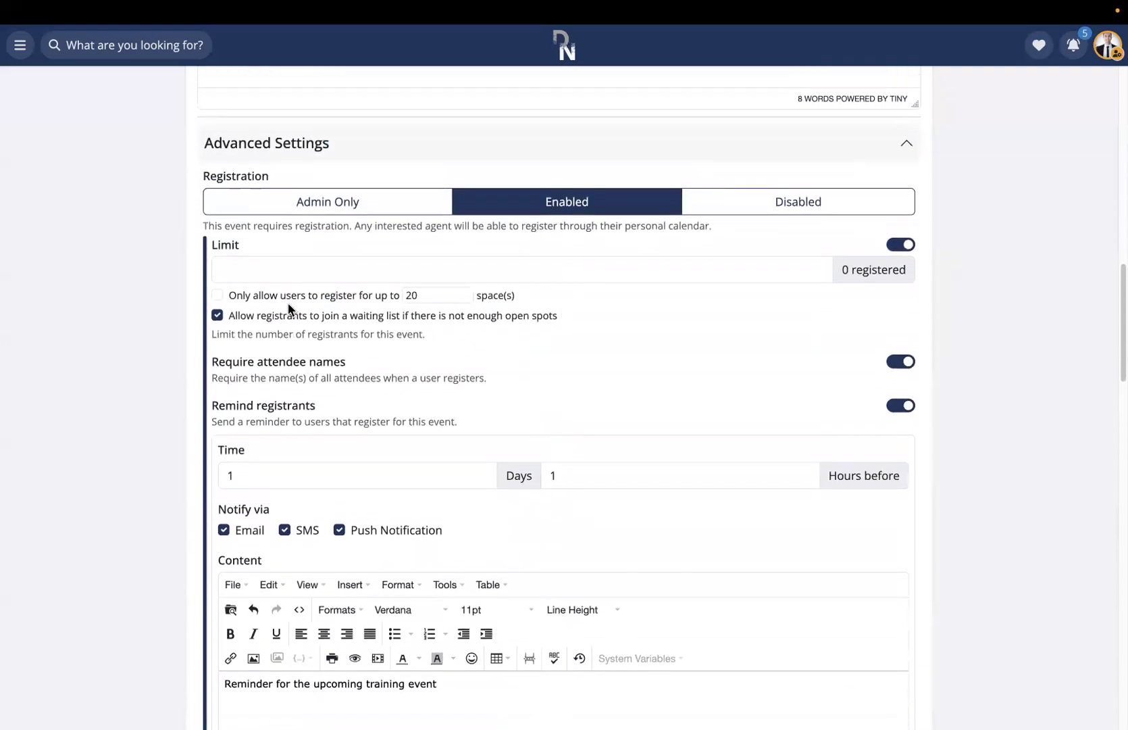
{"action": "scroll", "coordinate": [617, 346], "scroll_direction": "down", "scroll_amount": 1}
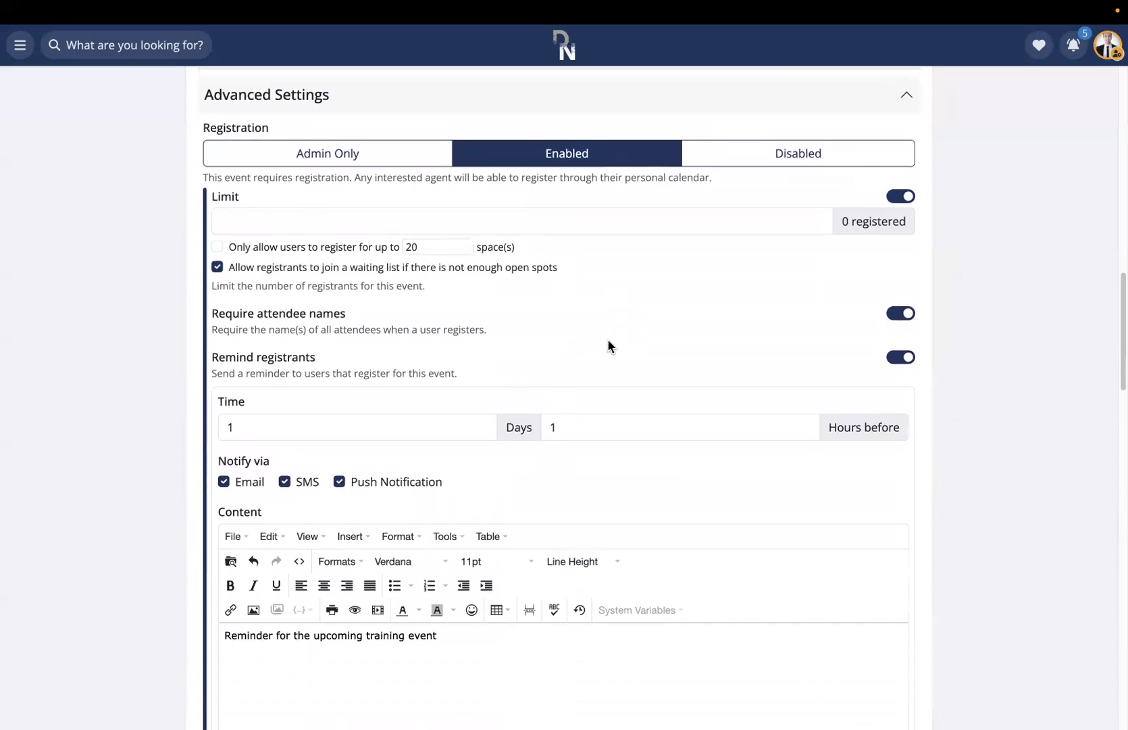
{"action": "scroll", "coordinate": [608, 345], "scroll_direction": "down", "scroll_amount": 15}
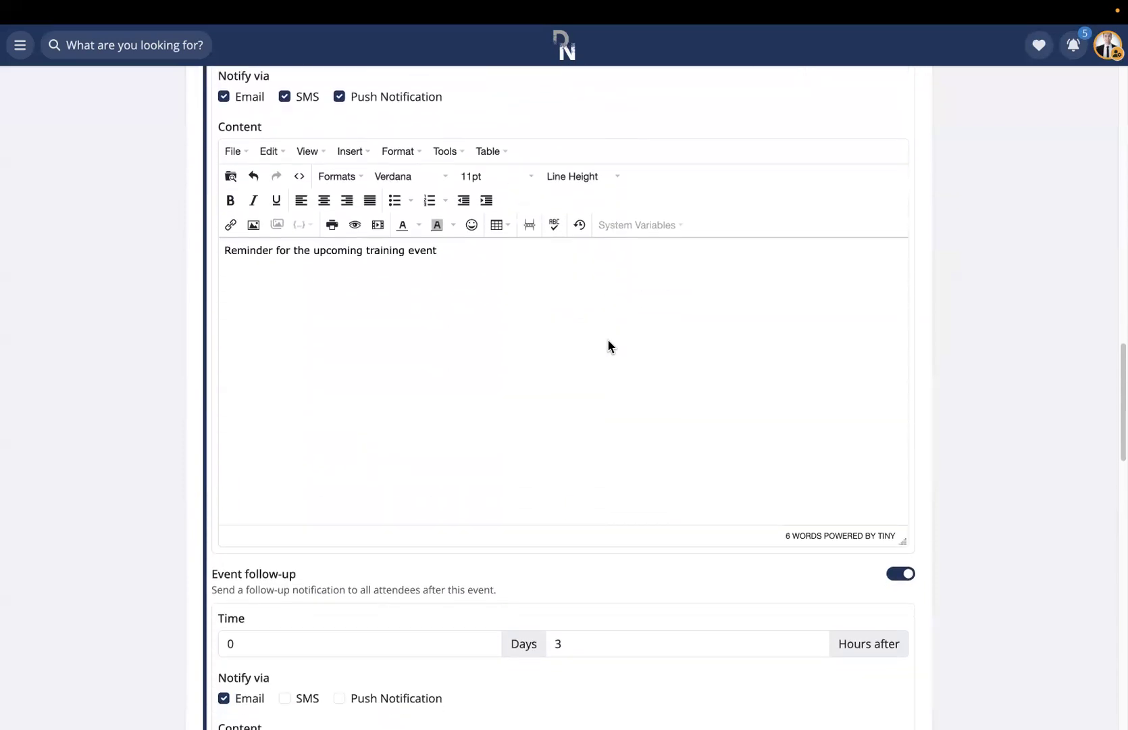
{"action": "scroll", "coordinate": [607, 346], "scroll_direction": "down", "scroll_amount": 2}
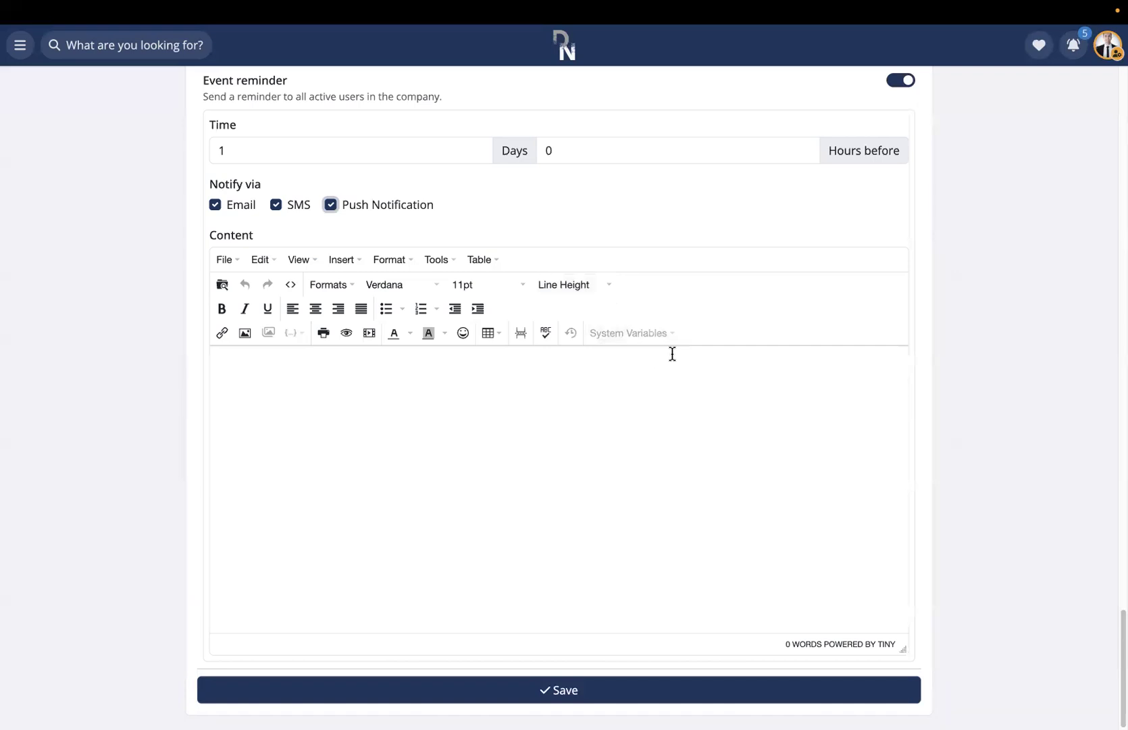
{"action": "scroll", "coordinate": [673, 353], "scroll_direction": "up", "scroll_amount": 4}
{"action": "scroll", "coordinate": [671, 352], "scroll_direction": "up", "scroll_amount": 6}
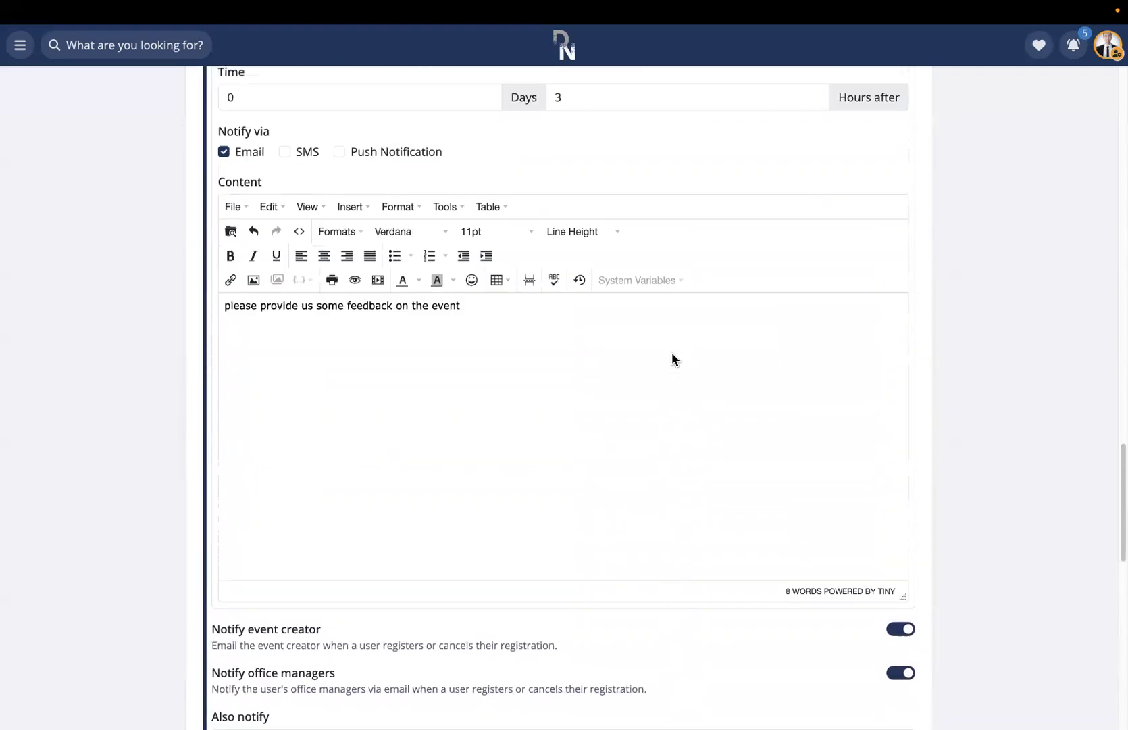
{"action": "scroll", "coordinate": [671, 352], "scroll_direction": "up", "scroll_amount": 6}
{"action": "scroll", "coordinate": [673, 353], "scroll_direction": "up", "scroll_amount": 15}
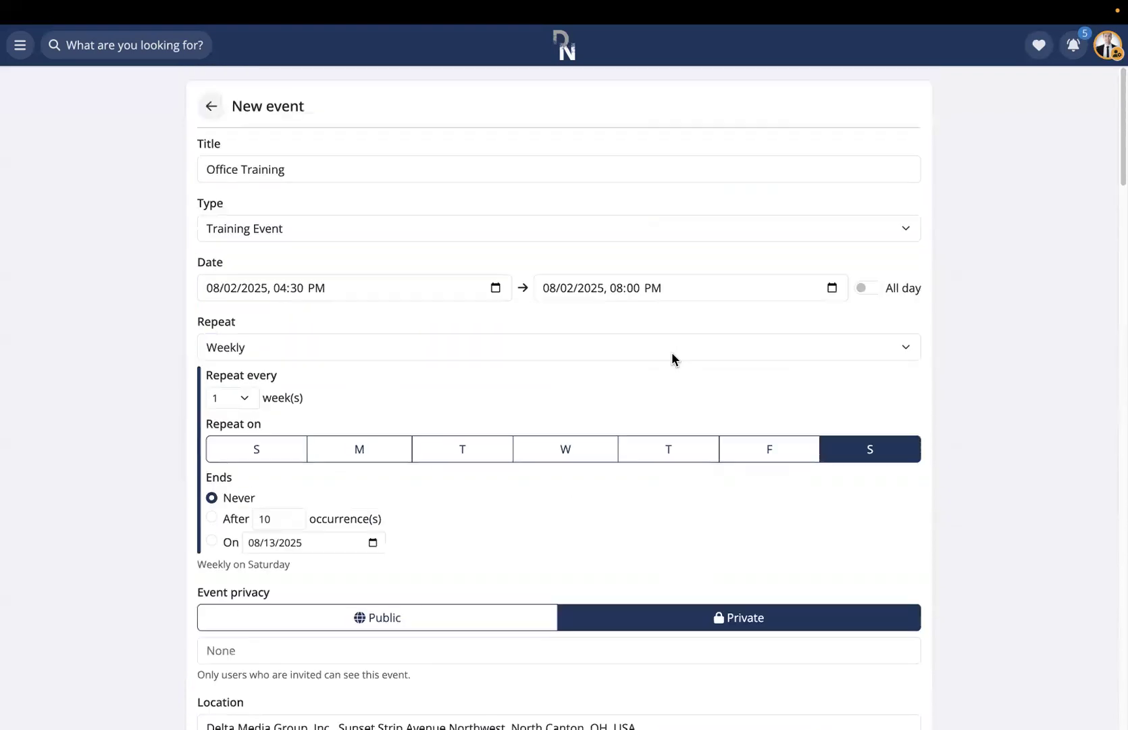
{"action": "left_click", "coordinate": [212, 105]}
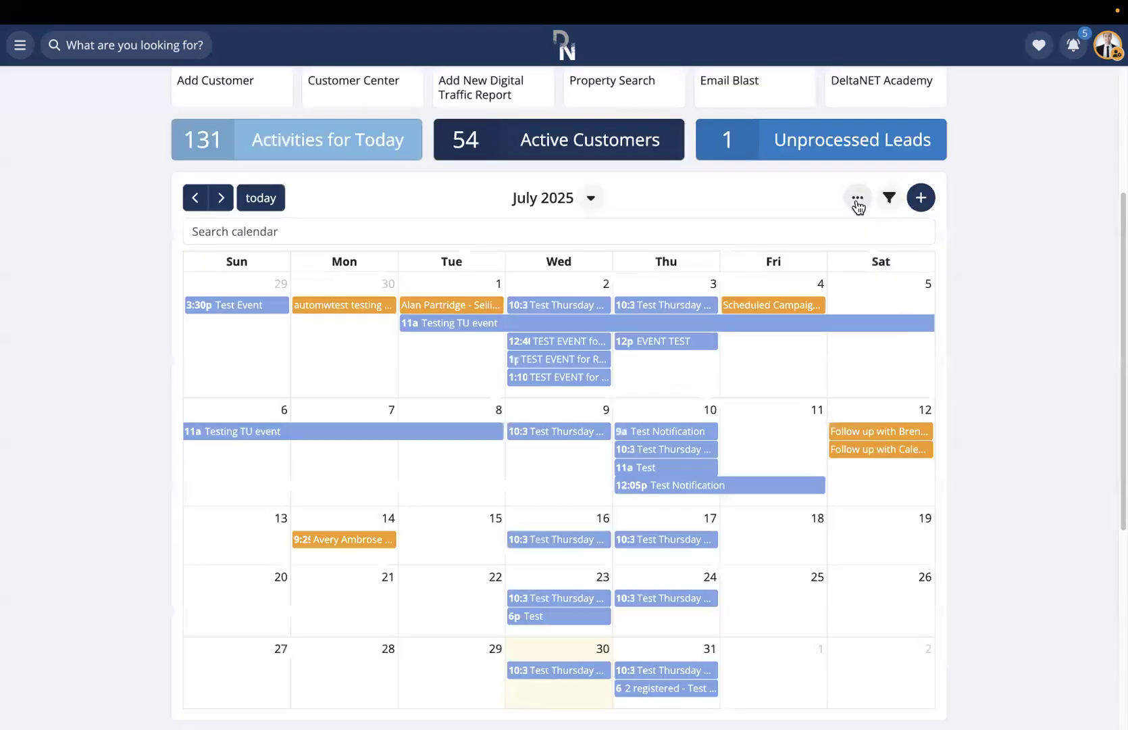
- View the calendar's event types and the form for adding one, close them, and look over the other calendar options
{"action": "left_click", "coordinate": [857, 200]}
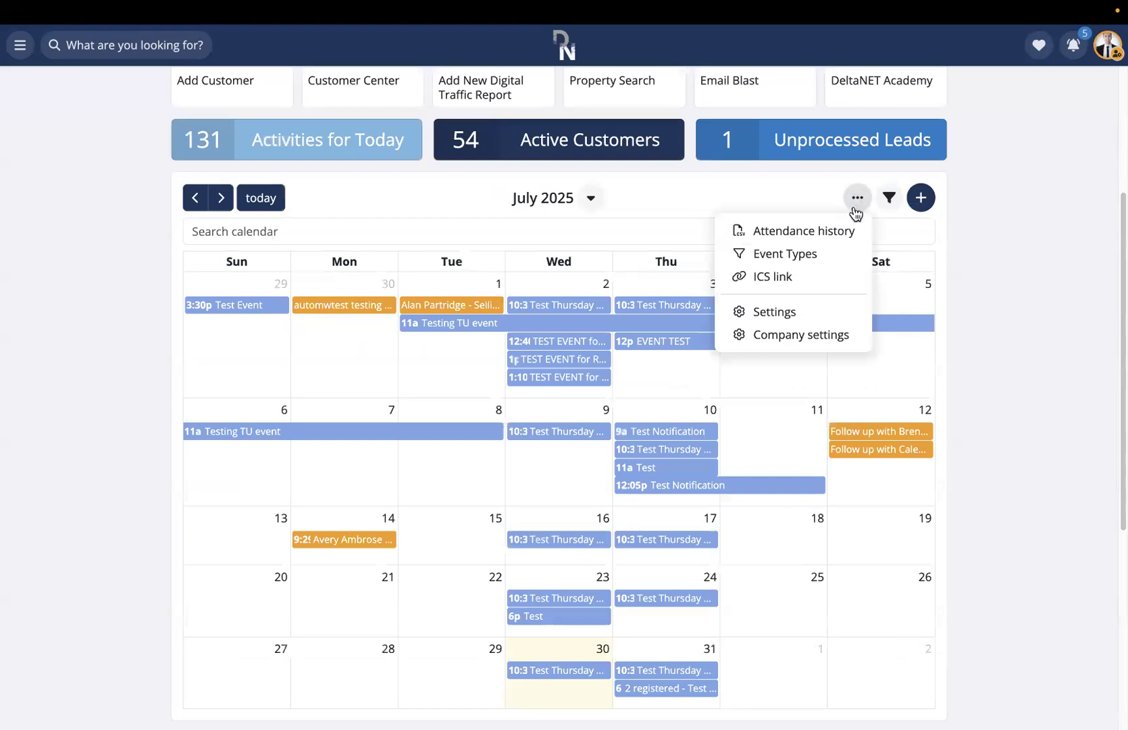
{"action": "left_click", "coordinate": [792, 254]}
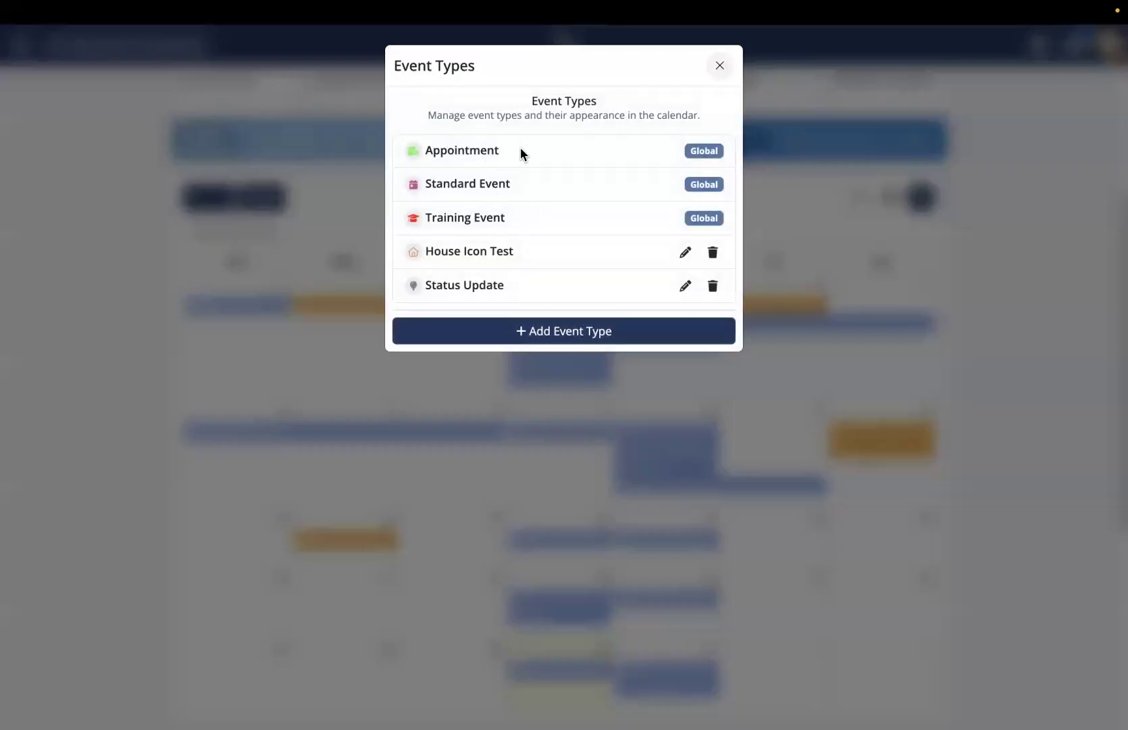
{"action": "left_click", "coordinate": [524, 338]}
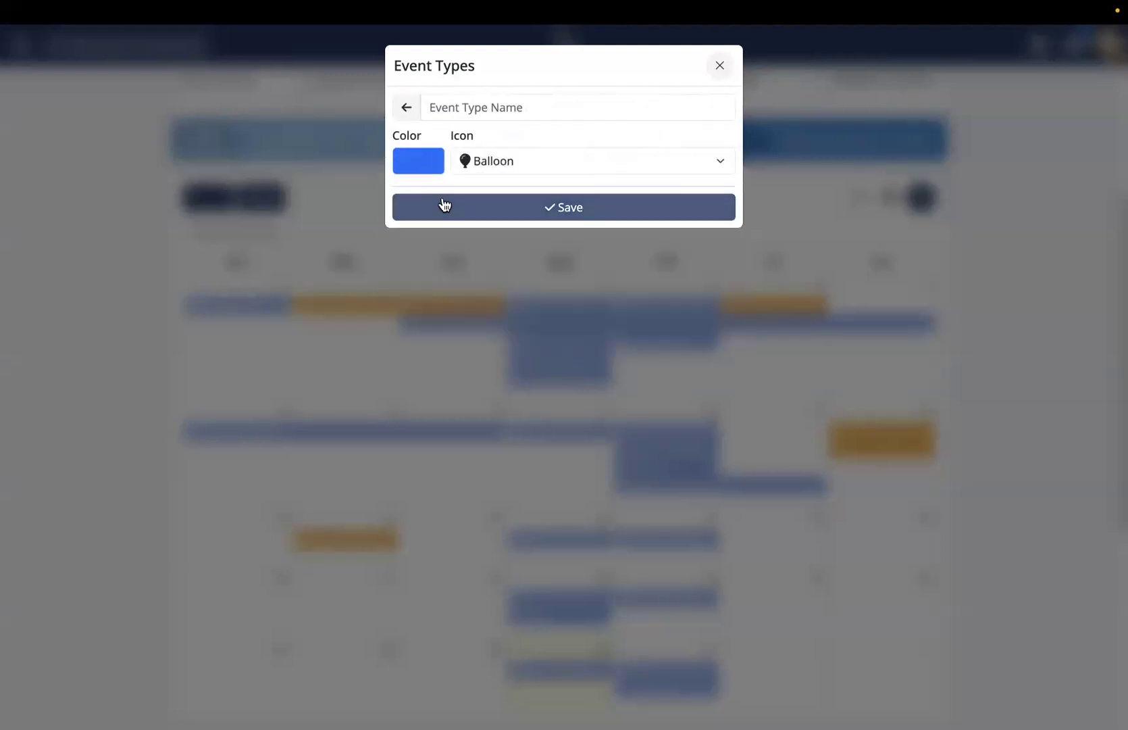
{"action": "left_click", "coordinate": [721, 67]}
{"action": "left_click", "coordinate": [857, 200]}
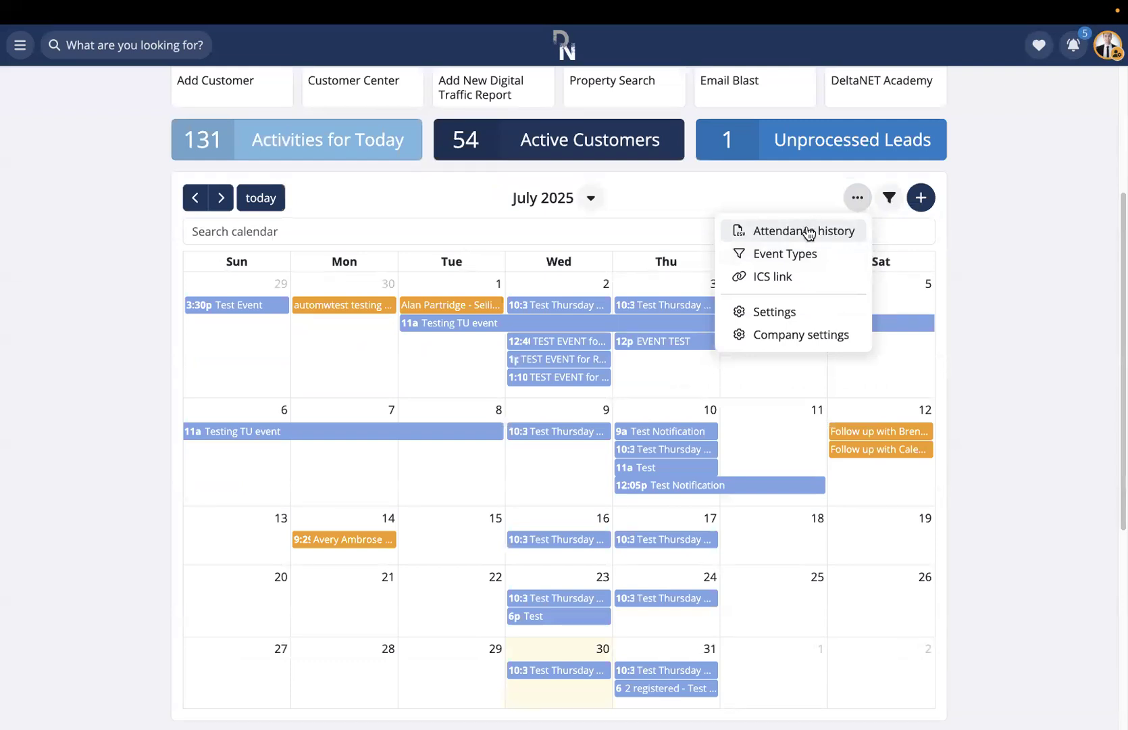
{"action": "left_click", "coordinate": [760, 204]}
- Examine the July 17 Test Thursday Repeating Event's details, attendee registration form and event options, and close it without registering
{"action": "scroll", "coordinate": [754, 436], "scroll_direction": "down", "scroll_amount": 2}
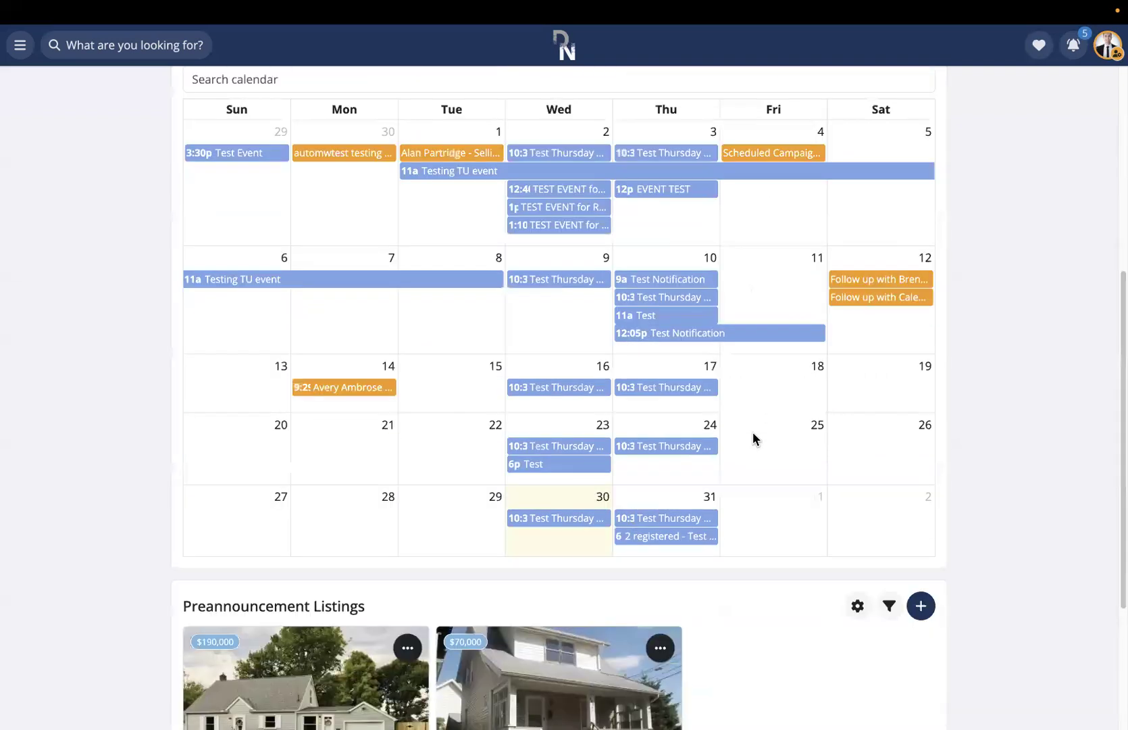
{"action": "left_click", "coordinate": [661, 390]}
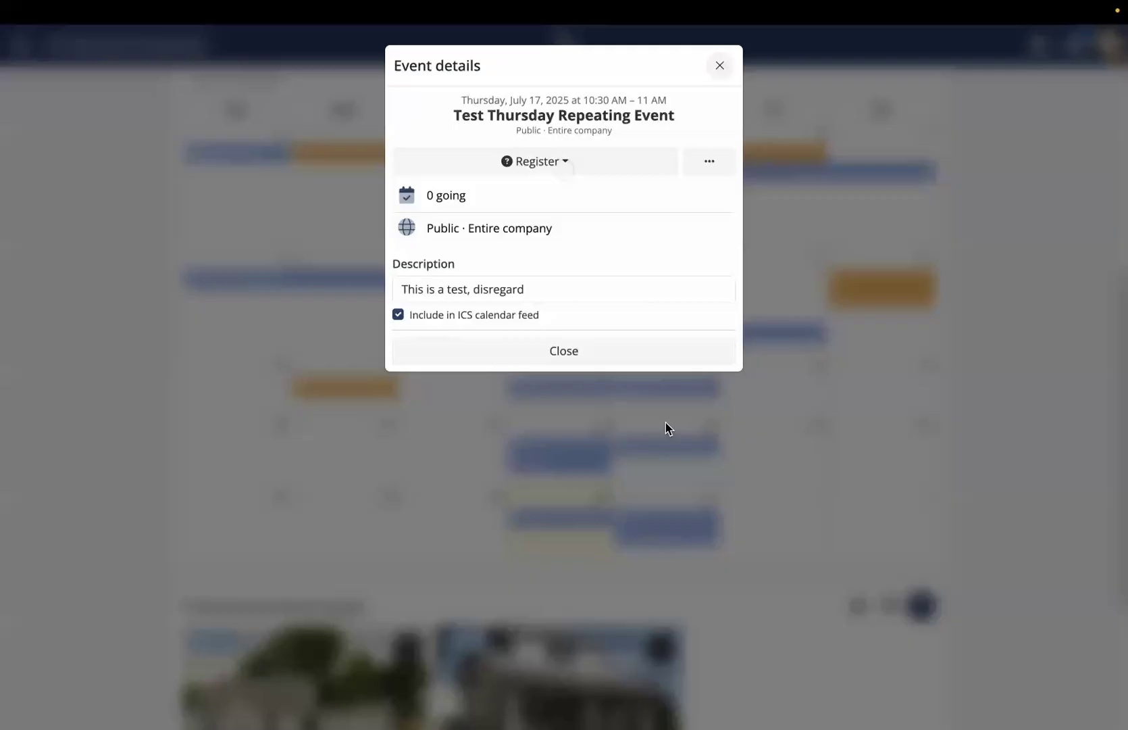
{"action": "left_click", "coordinate": [531, 169]}
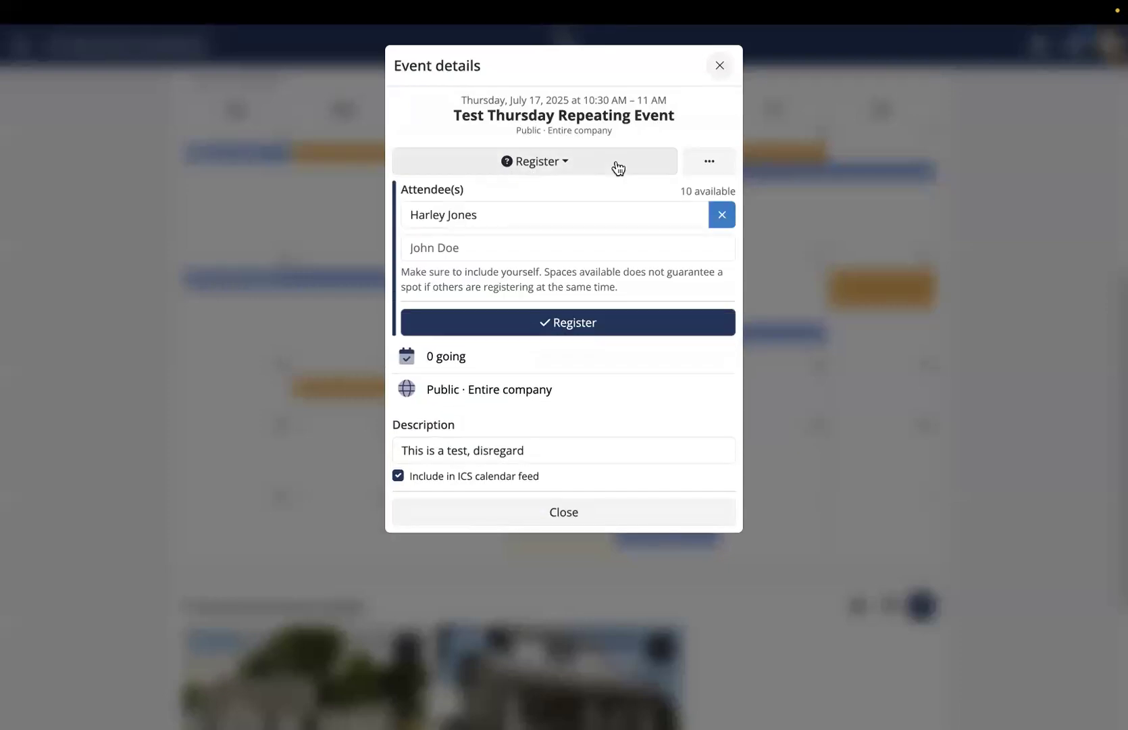
{"action": "left_click", "coordinate": [711, 161]}
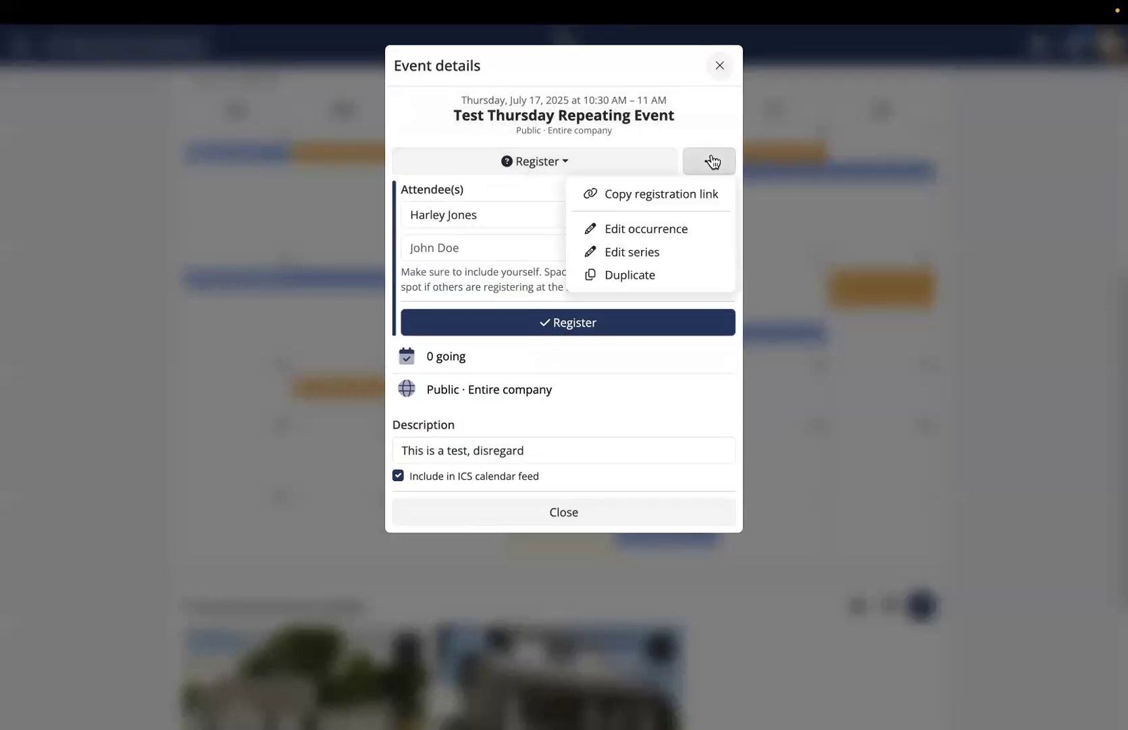
{"action": "left_click", "coordinate": [598, 194]}
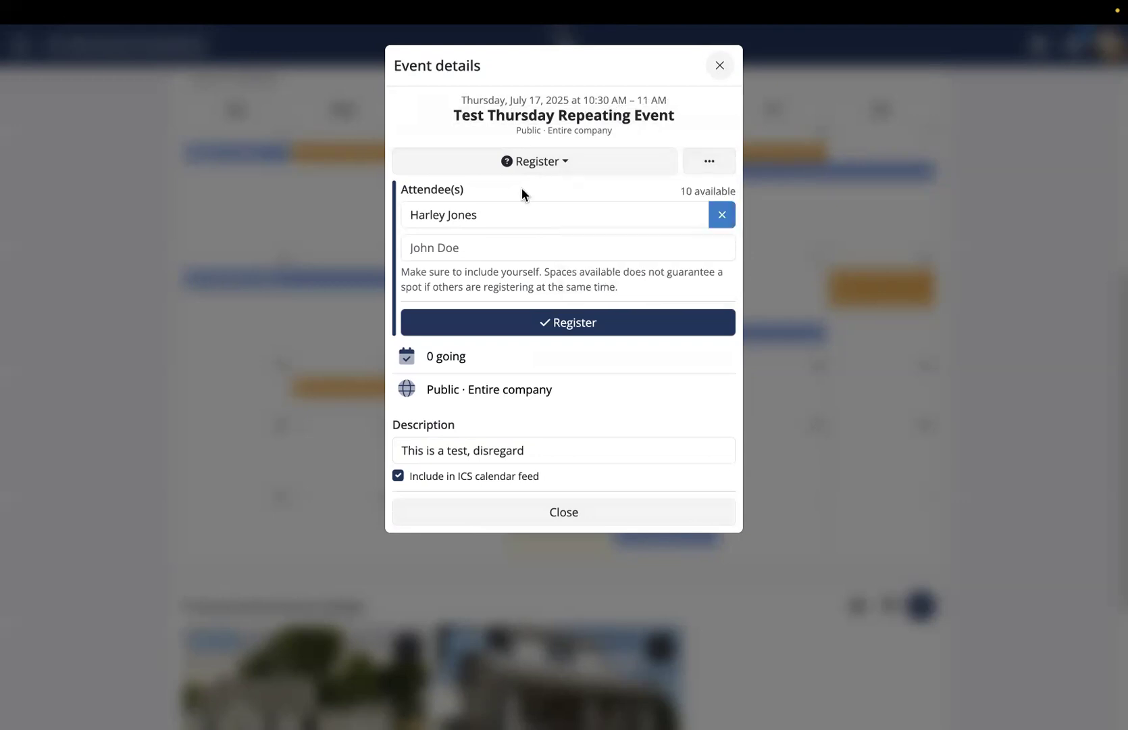
{"action": "left_click", "coordinate": [477, 249]}
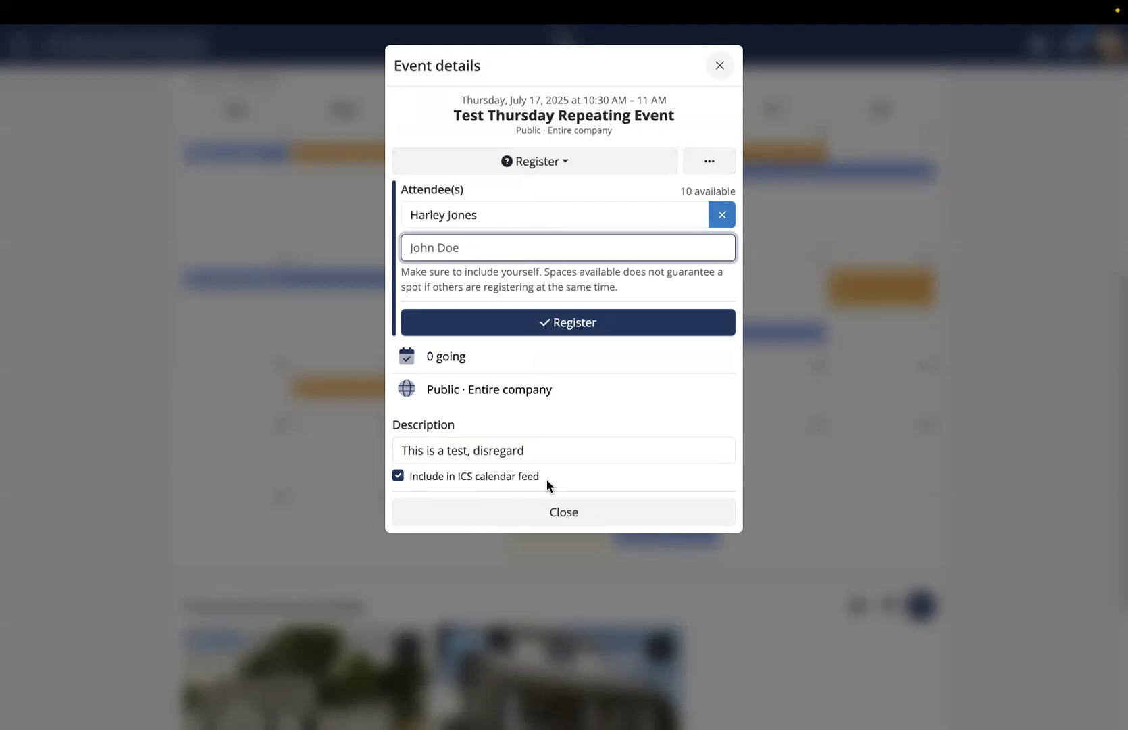
{"action": "left_click", "coordinate": [722, 68]}
{"action": "scroll", "coordinate": [607, 427], "scroll_direction": "up", "scroll_amount": 3}
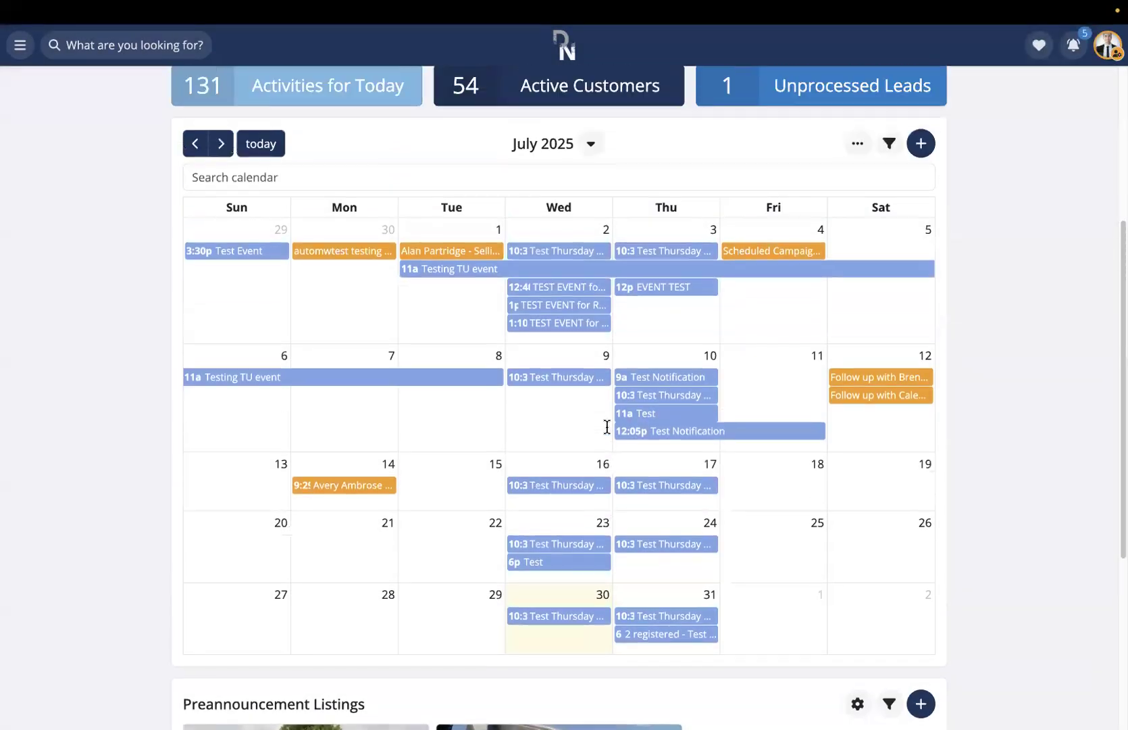
{"action": "scroll", "coordinate": [607, 429], "scroll_direction": "down", "scroll_amount": 1}
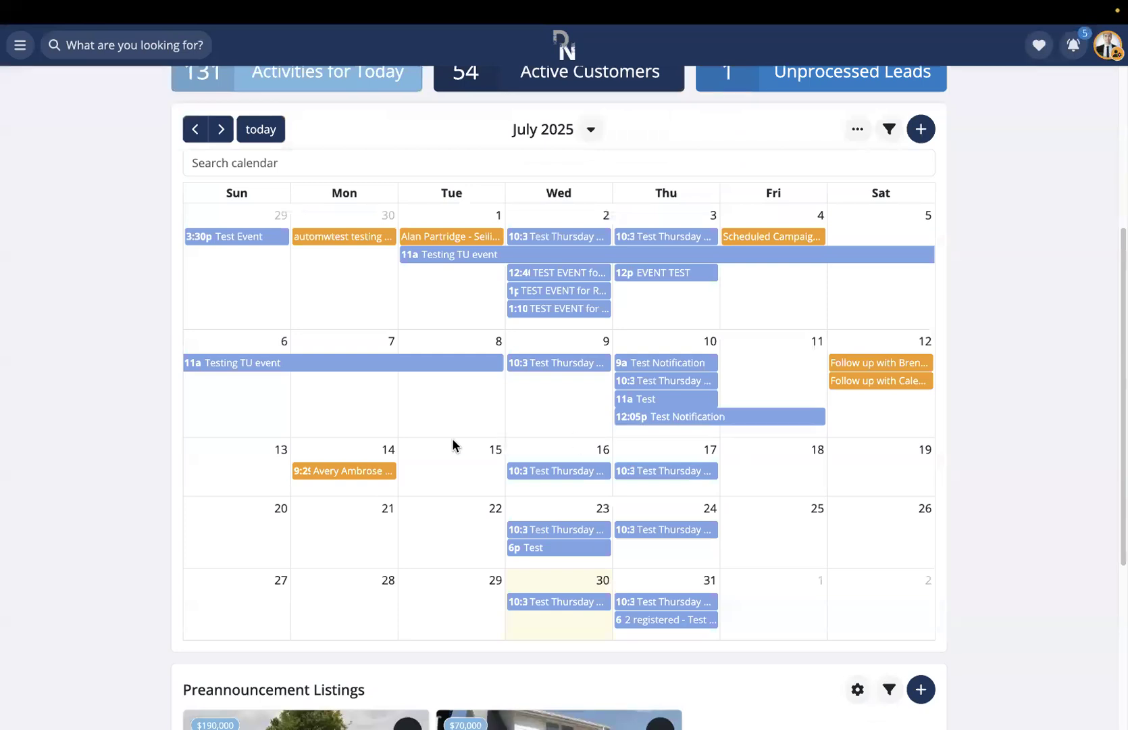